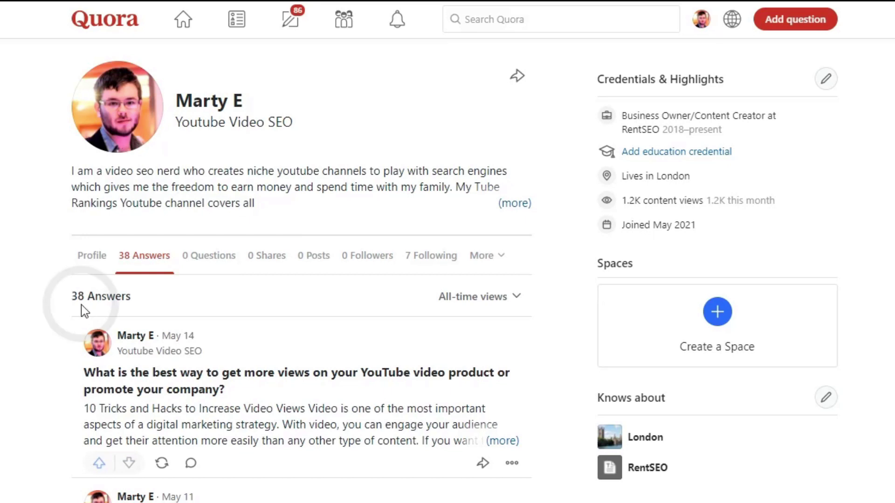
Highlight the '38 Answers' count in the Quora question heading.
drag(77, 296, 150, 303)
click(150, 303)
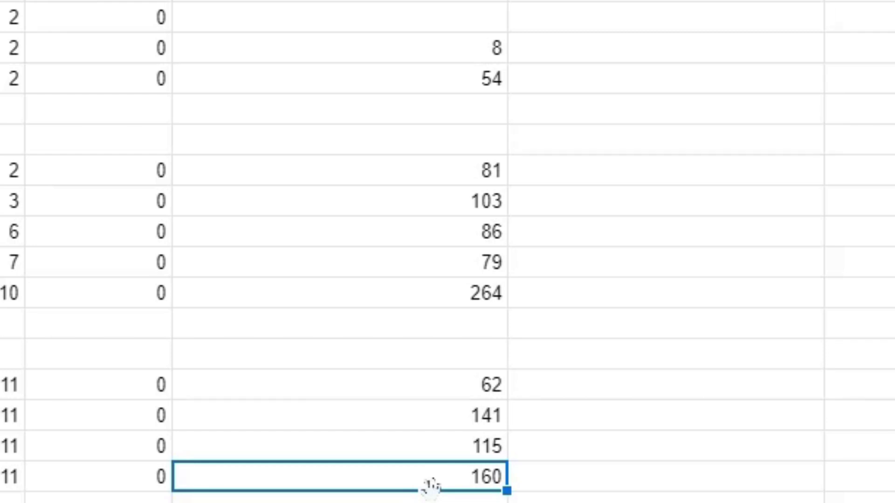
key(Up)
key(Down)
key(Down)
key(Down)
key(Up)
key(Up)
key(Up)
key(Down)
key(Down)
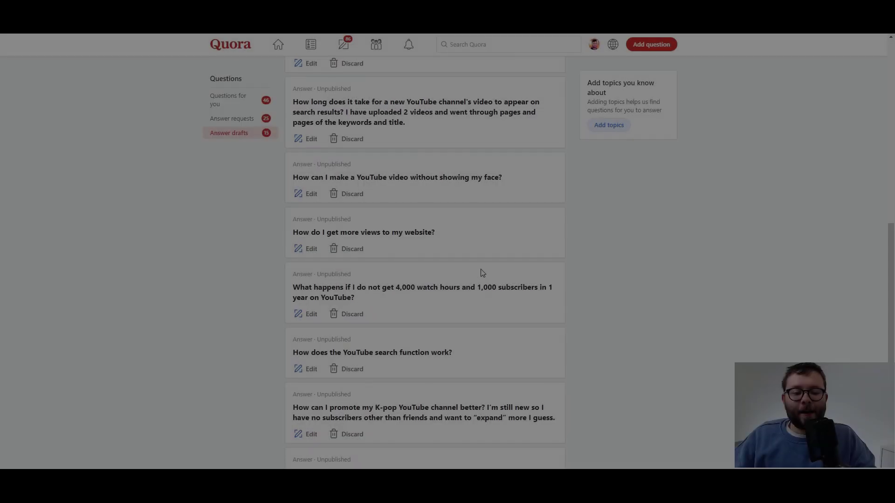
Browse Quora's answer drafts and open the draft about increasing YouTube subscribers.
scroll(569, 329, down, 3)
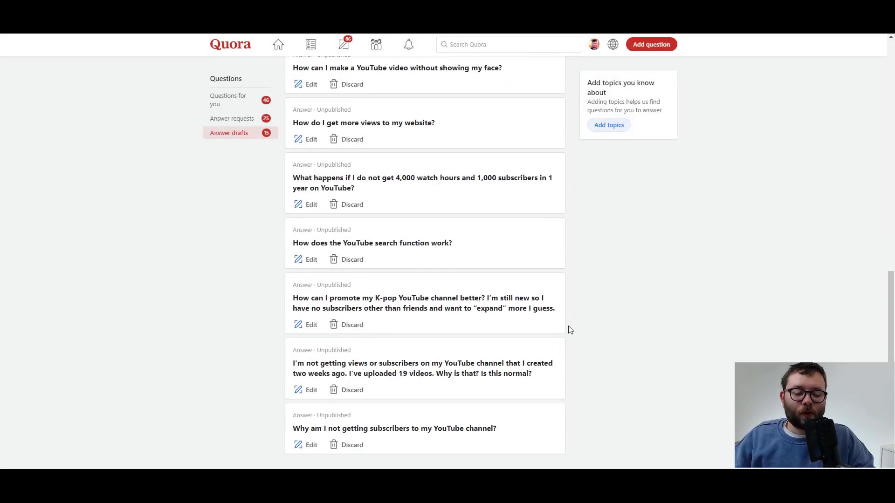
scroll(569, 330, up, 10)
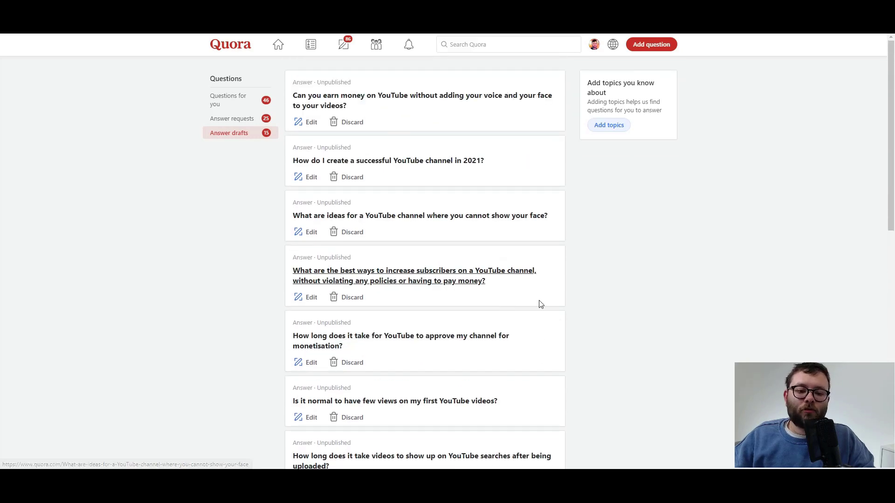
click(424, 261)
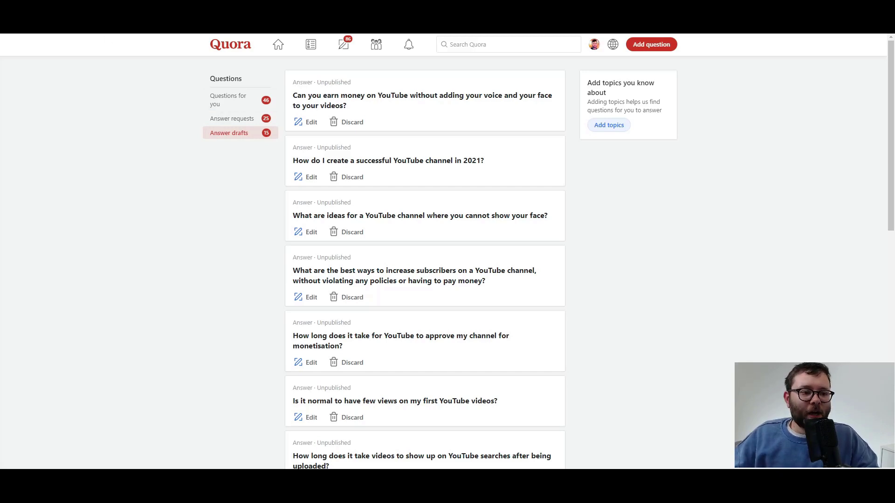
Review the tracked questions on sheet A of the Quora + Jarvis Case Study tracker.
click(103, 35)
click(104, 459)
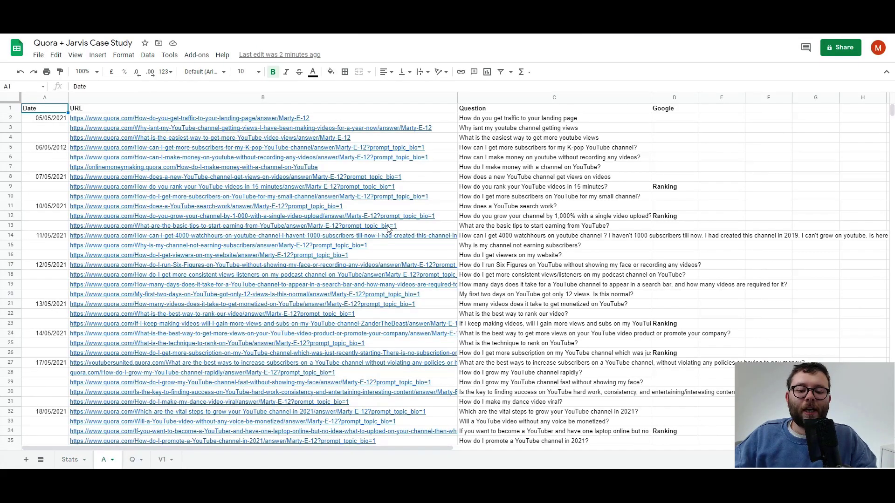
click(503, 121)
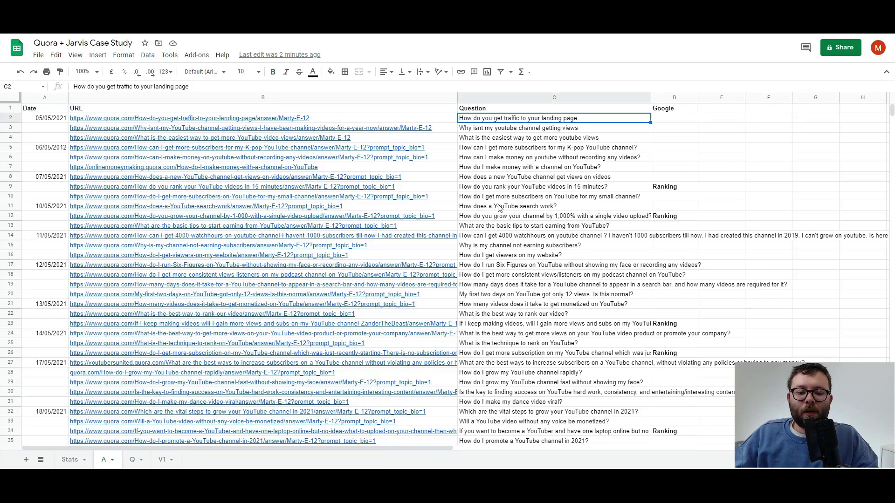
click(494, 139)
click(511, 217)
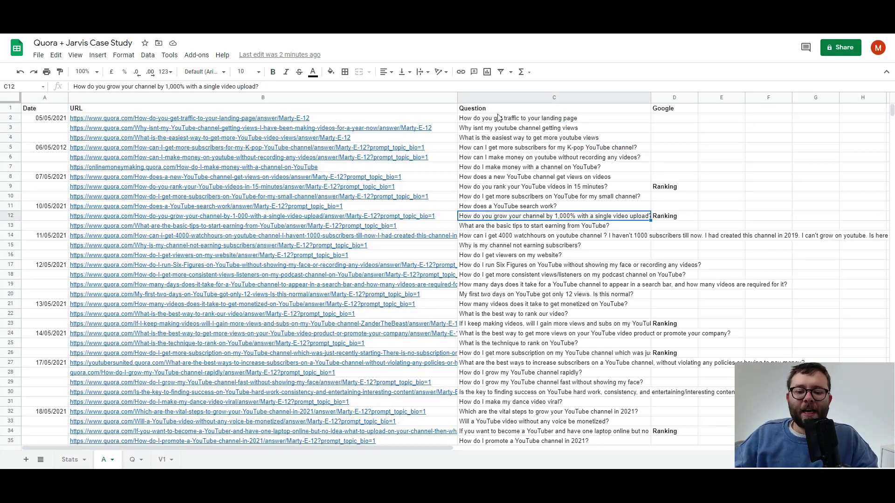
click(501, 139)
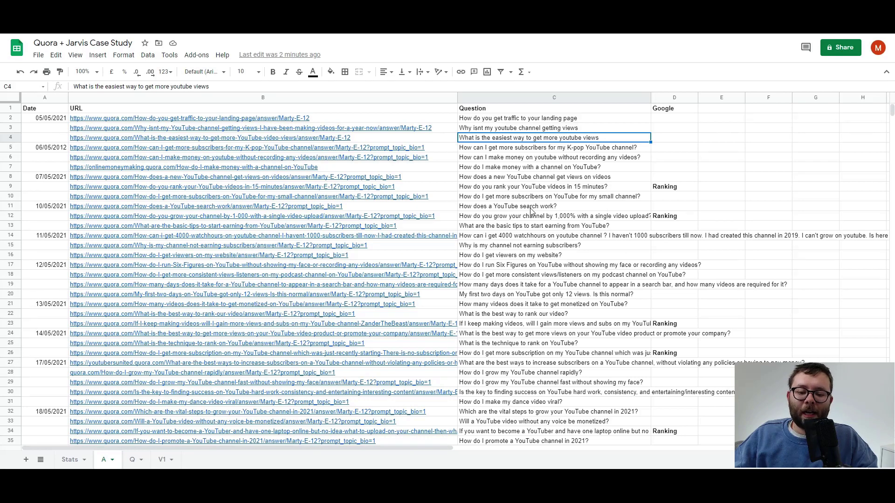
Copy the C9 question 'How do you rank your YouTube videos in 15 minutes?' into a new tab's search.
click(506, 188)
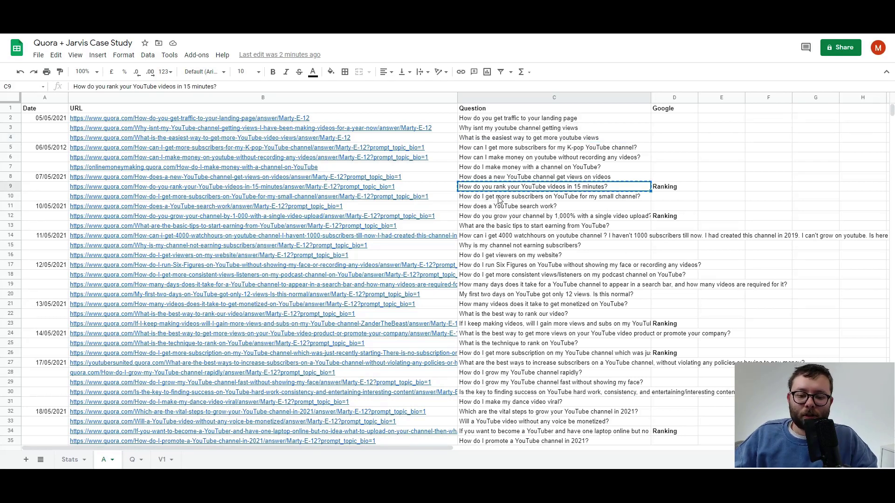
key(ctrl+c)
key(ctrl+t)
key(ctrl+v)
Search Google for the 15-minute ranking question and highlight the Quora result's title.
key(Return)
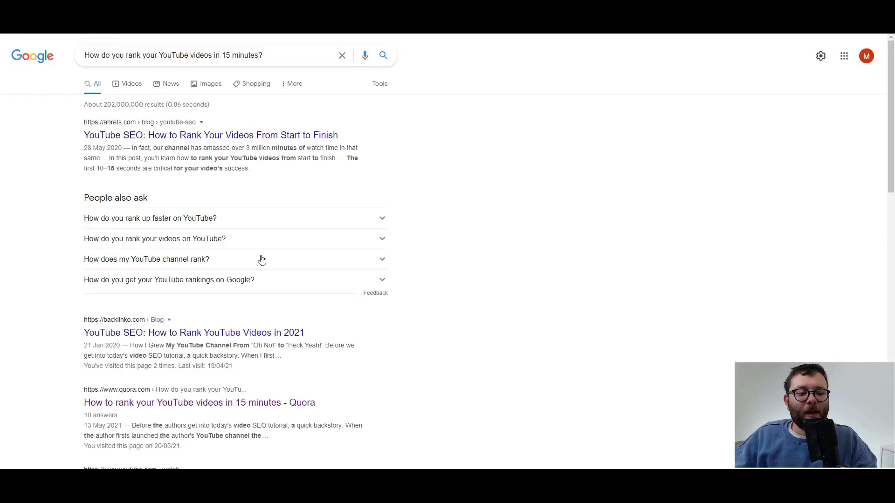
scroll(615, 233, down, 1)
scroll(615, 233, down, 3)
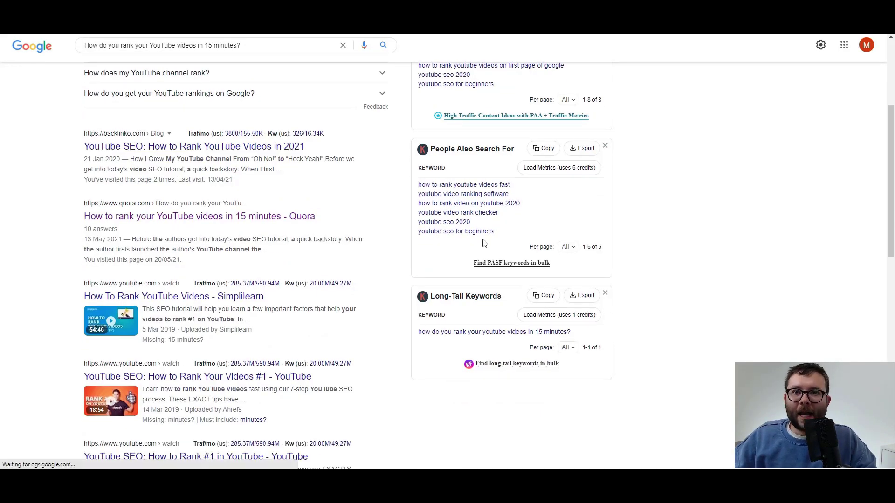
scroll(466, 236, up, 4)
drag(113, 53, 263, 55)
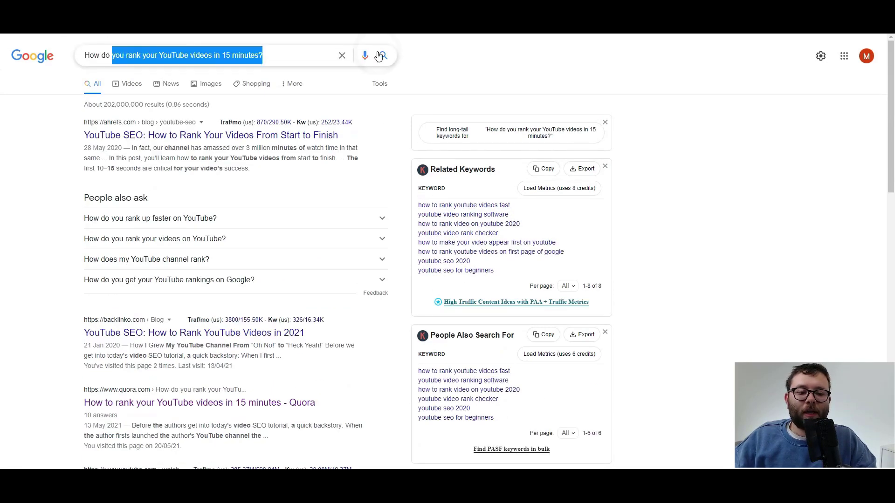
click(825, 186)
scroll(351, 262, down, 1)
scroll(351, 262, down, 2)
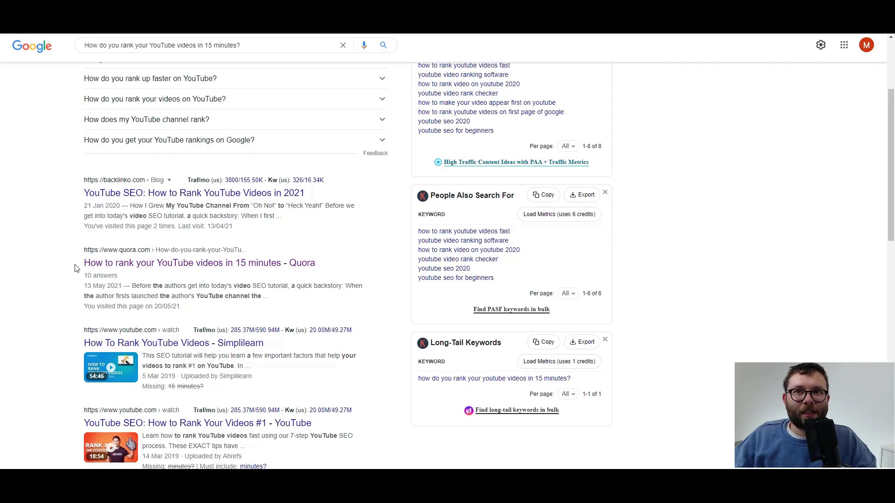
drag(75, 266, 314, 260)
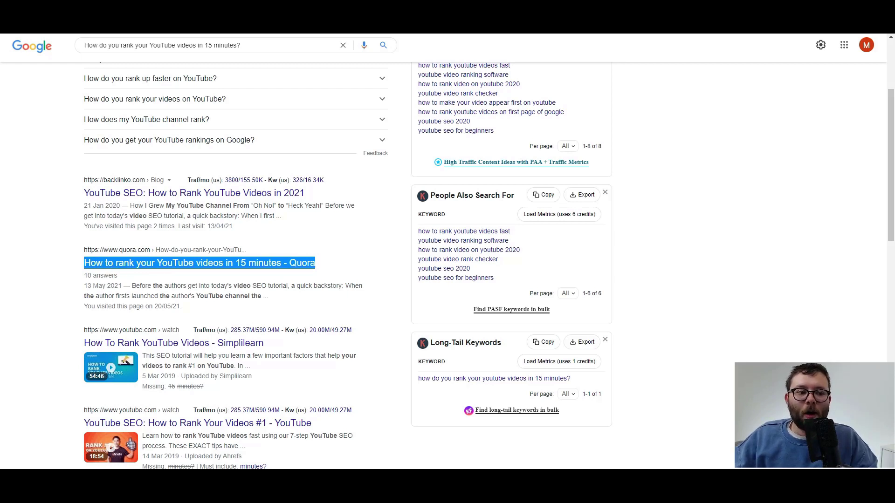
Back in the tracker, look over the tracked questions and select cell C20.
key(ctrl+Tab)
click(527, 158)
click(534, 255)
click(546, 304)
scroll(543, 298, down, 4)
scroll(544, 293, up, 3)
click(586, 247)
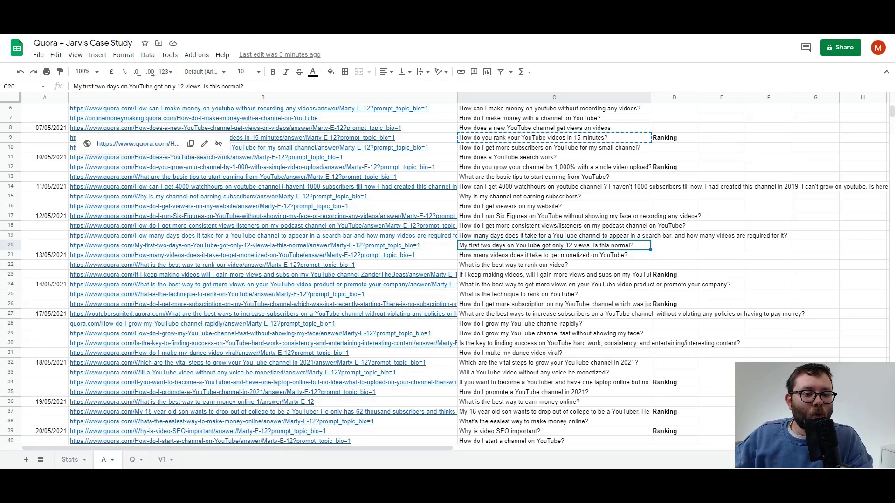
Open the Quora draft 'How do I create a successful YouTube channel in 2021?'.
click(295, 35)
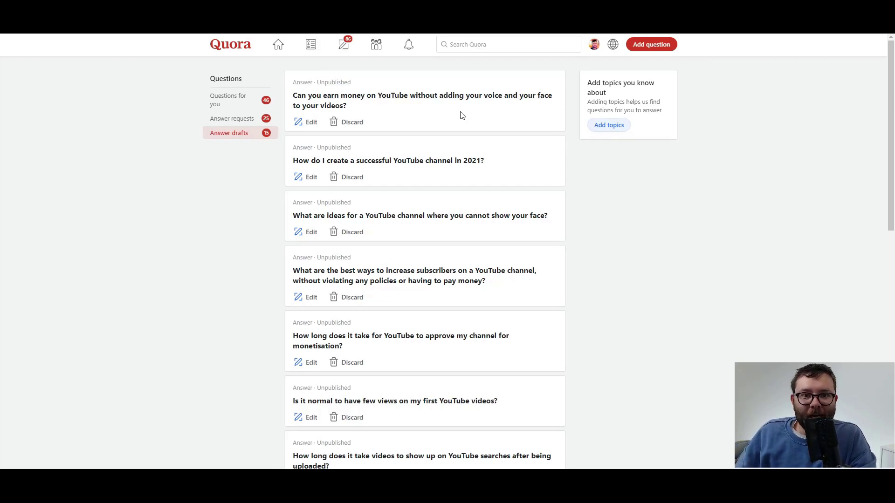
click(455, 161)
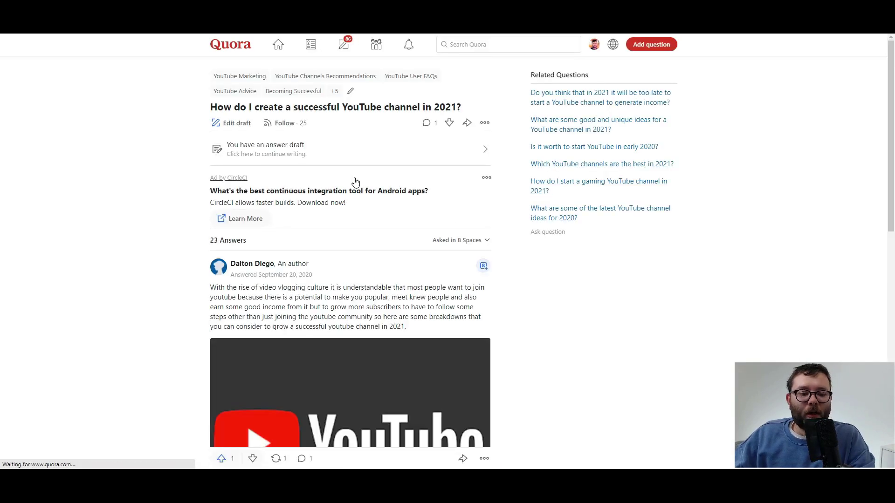
scroll(289, 140, down, 2)
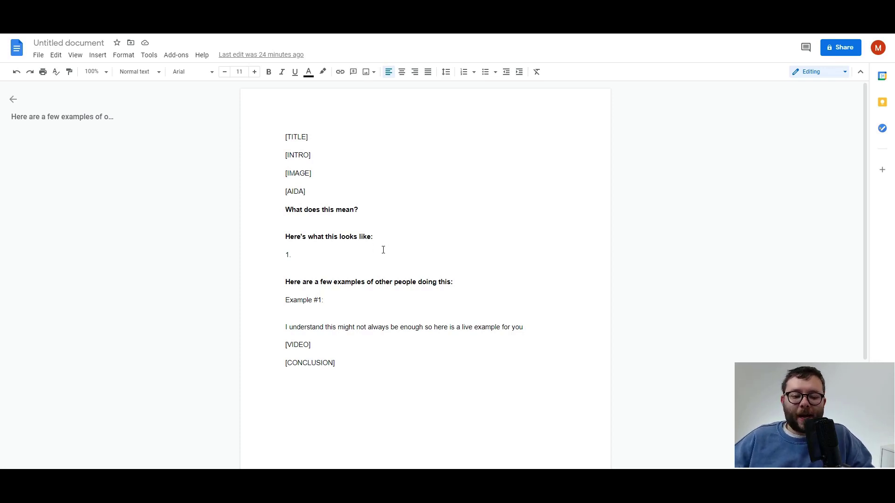
drag(282, 138, 334, 138)
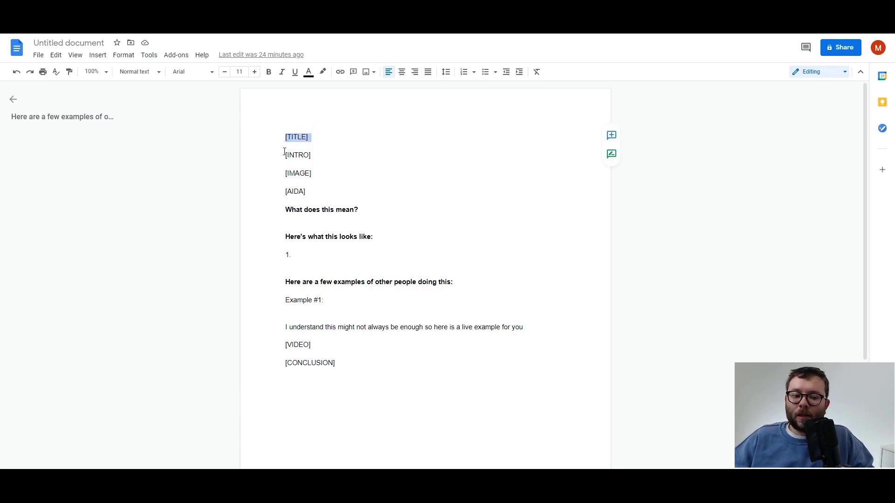
drag(281, 155, 316, 156)
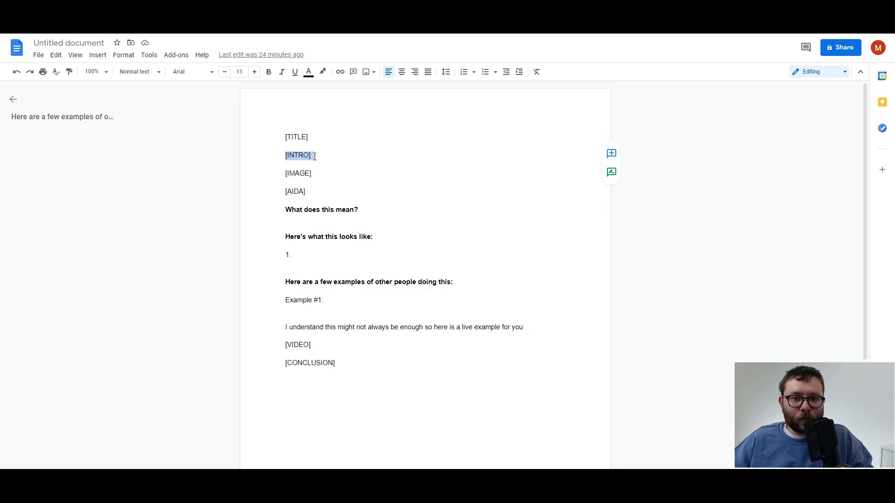
drag(283, 174, 310, 194)
click(281, 192)
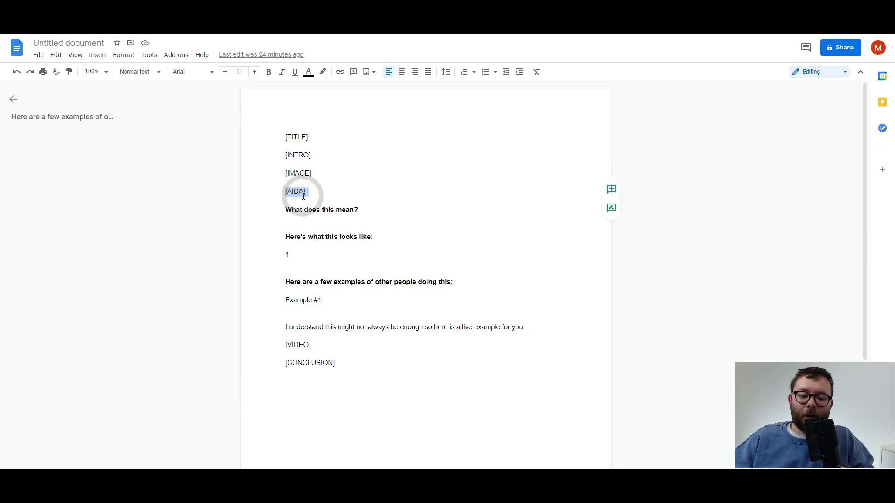
click(360, 220)
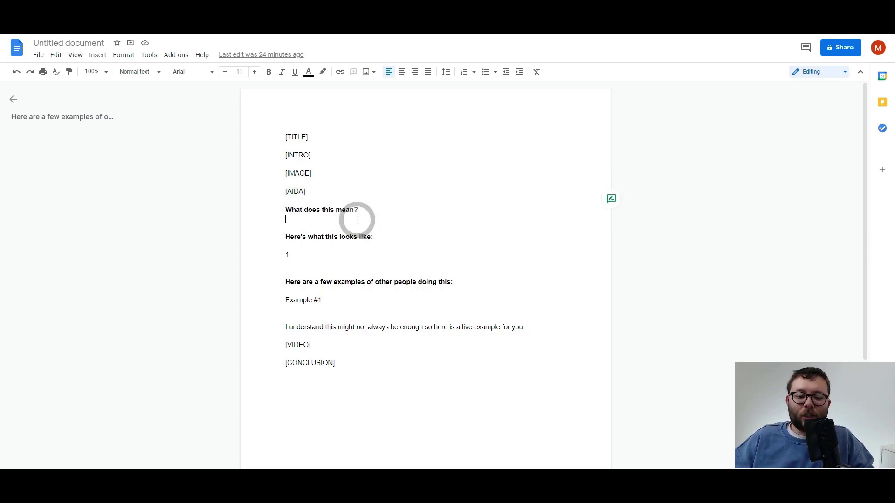
drag(285, 210, 362, 211)
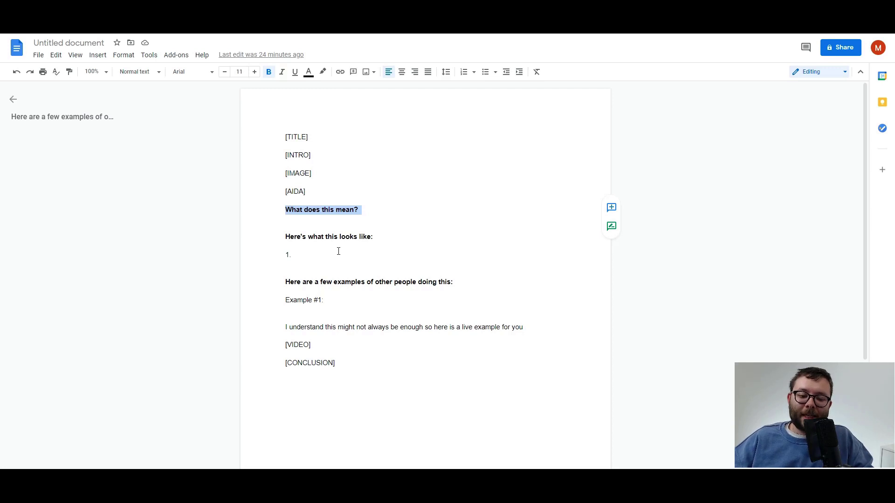
click(329, 235)
click(361, 248)
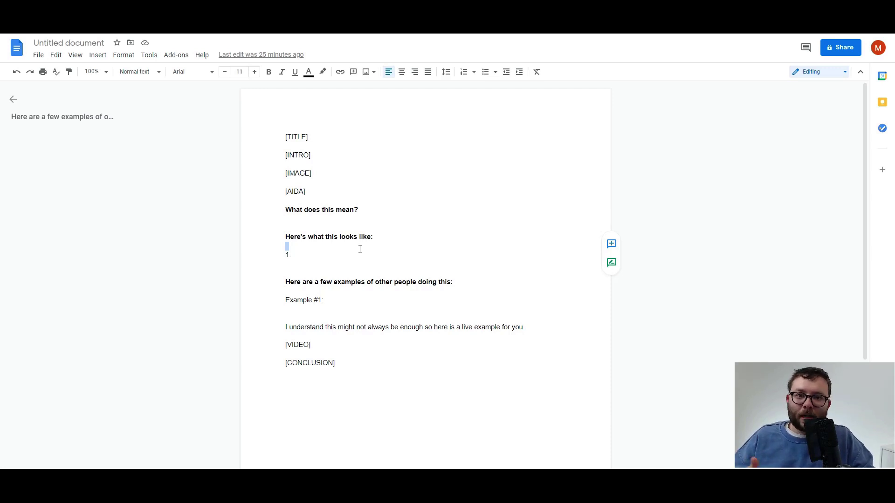
scroll(316, 217, down, 1)
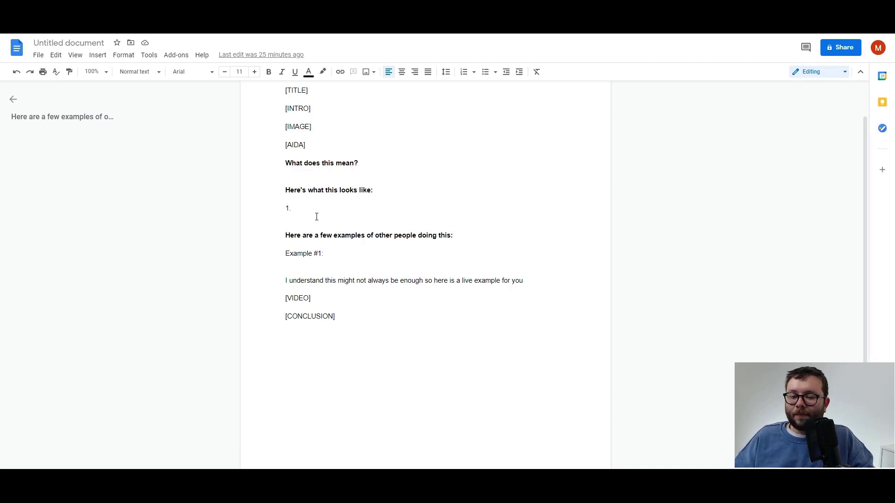
click(317, 250)
drag(286, 235, 448, 235)
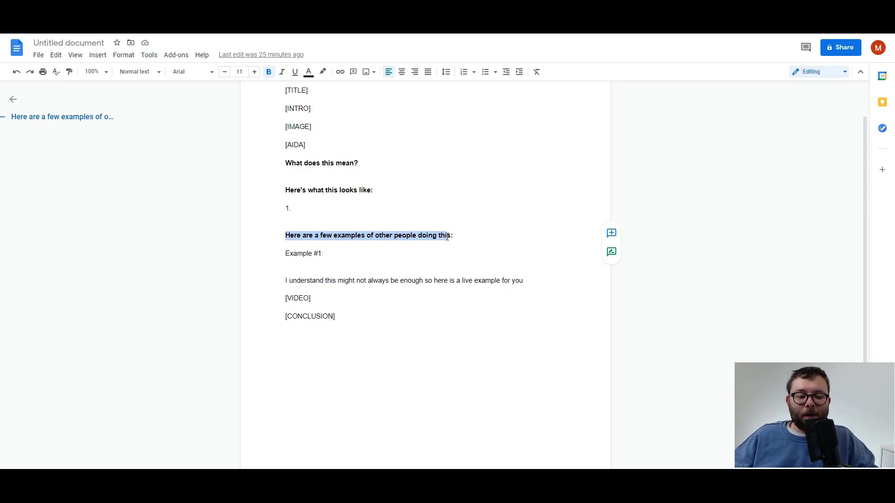
click(497, 279)
click(331, 280)
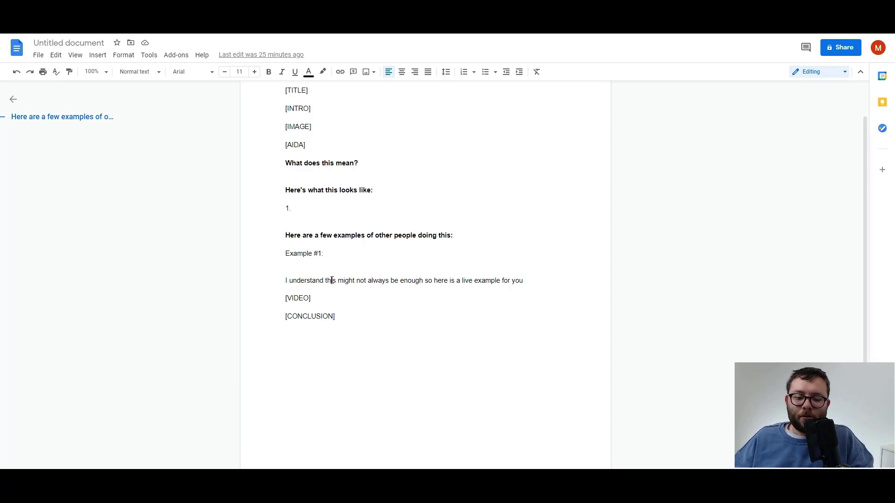
drag(283, 281, 352, 284)
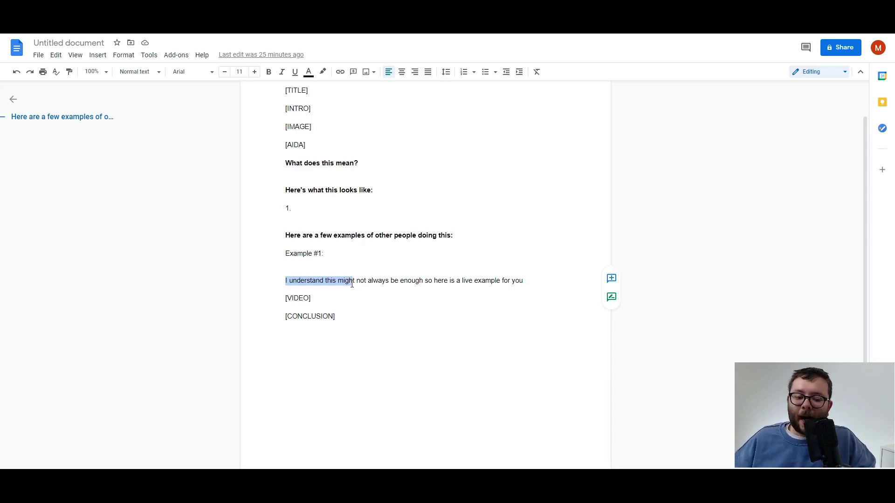
drag(370, 295, 249, 296)
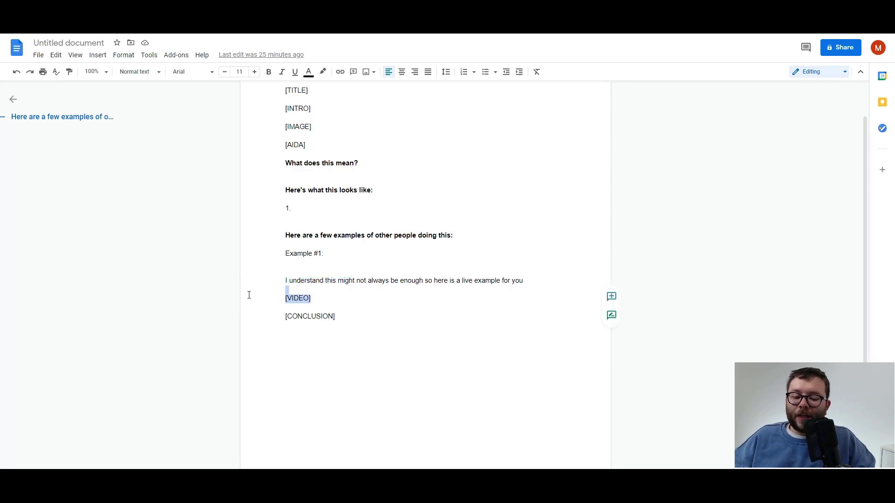
click(340, 293)
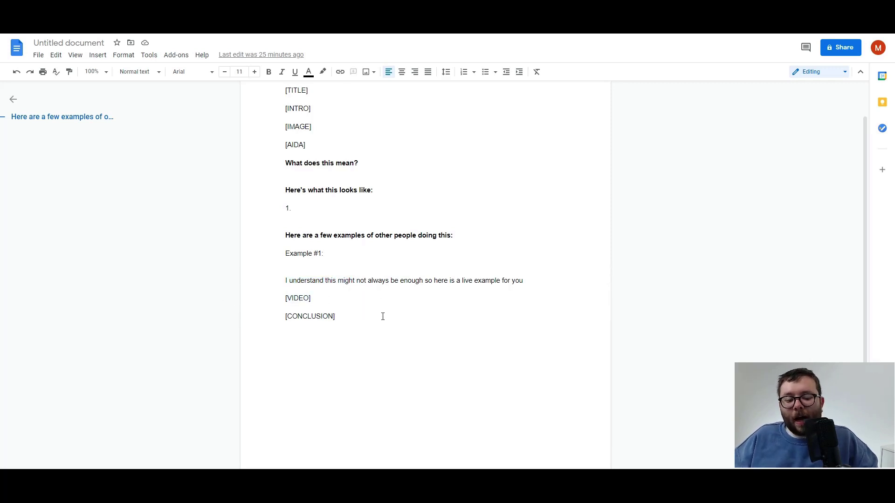
click(427, 317)
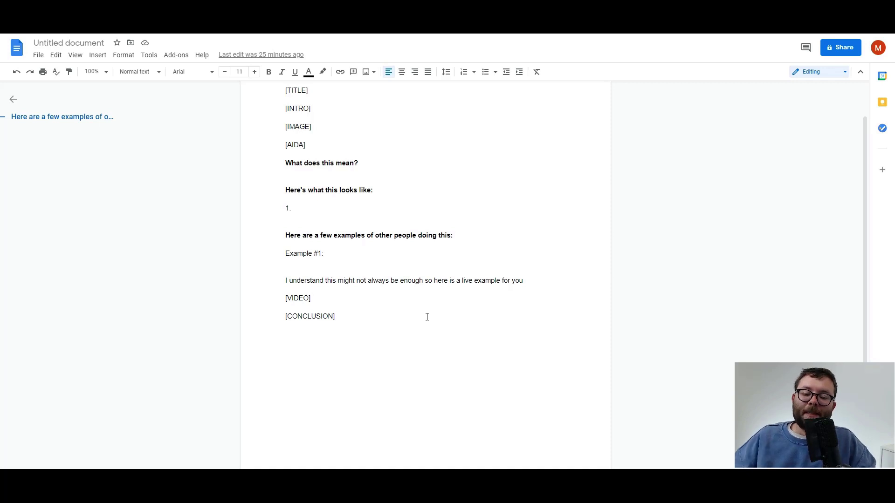
scroll(427, 317, up, 2)
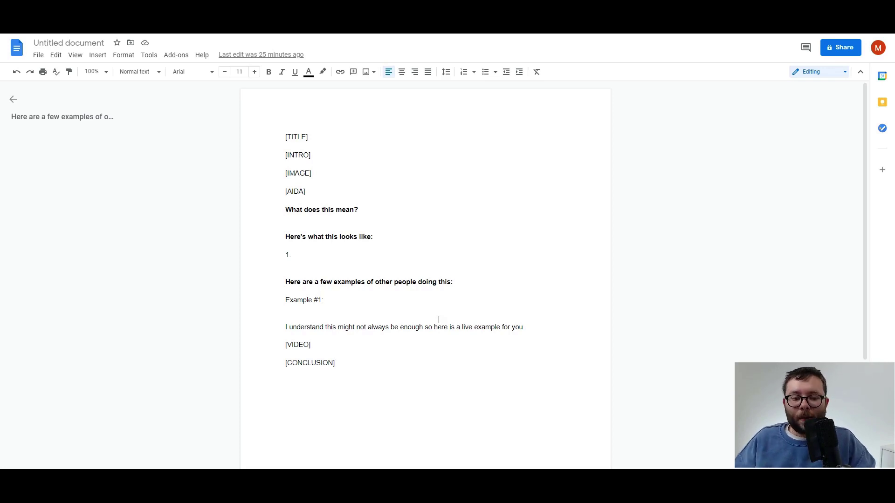
drag(333, 169, 286, 173)
triple_click(289, 172)
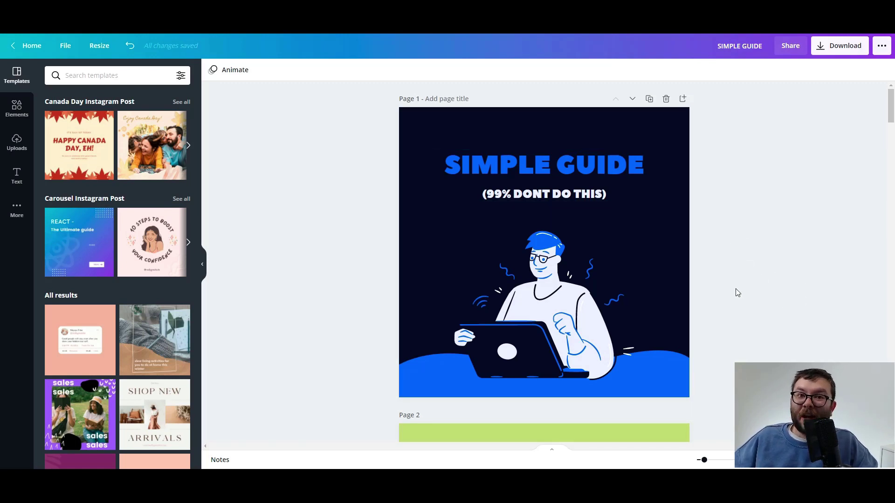
scroll(780, 247, down, 9)
scroll(585, 252, down, 4)
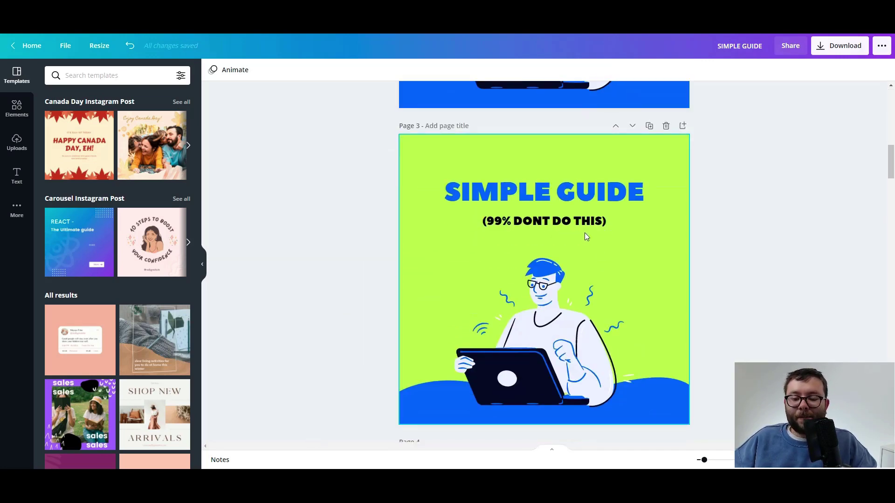
scroll(628, 217, down, 7)
scroll(730, 228, down, 1)
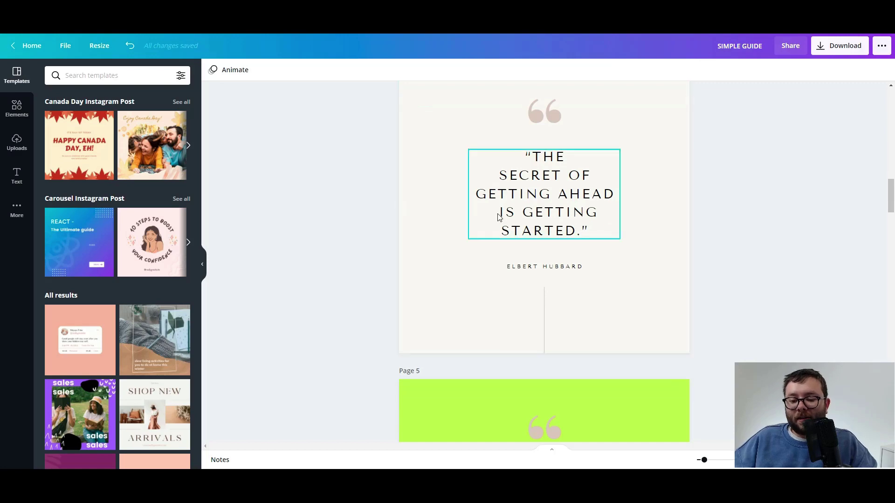
scroll(506, 219, down, 6)
scroll(624, 239, down, 16)
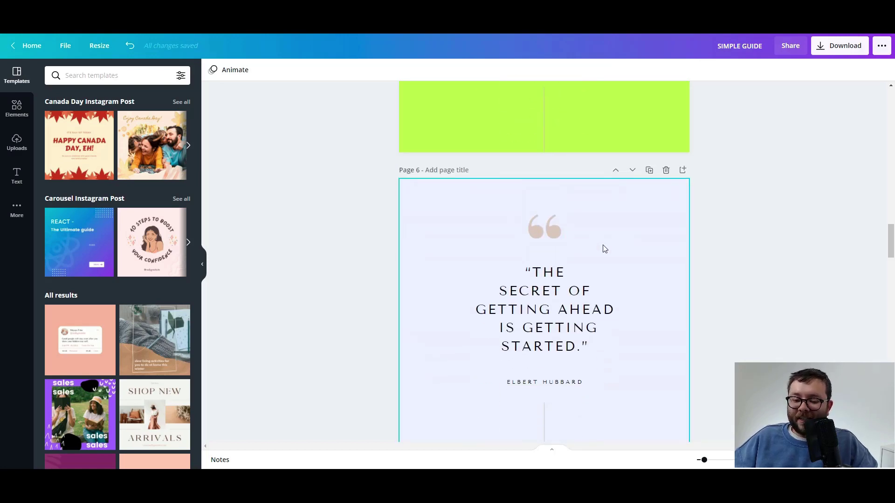
scroll(539, 120, down, 15)
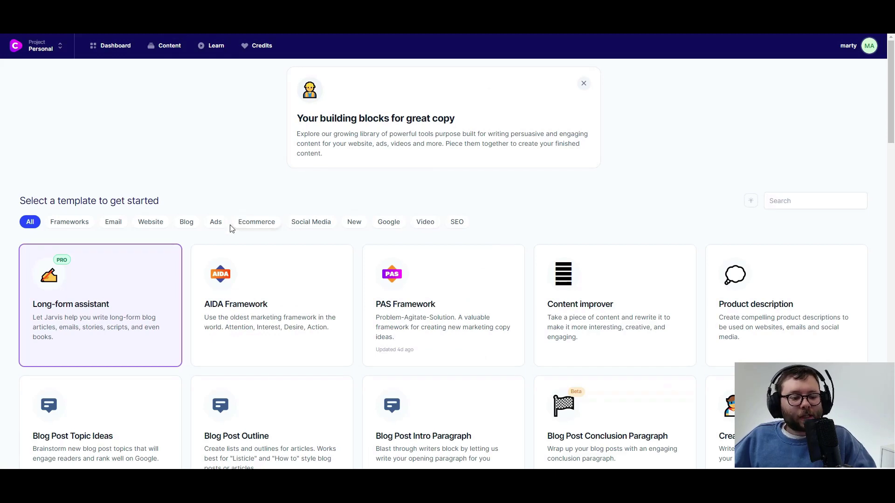
Start a Jarvis long-form document with the earning-on-YouTube-without-voice-or-face question as description.
click(138, 276)
click(426, 265)
text(Can you earn money on YouTube without adding your voice and your face to your videos?)
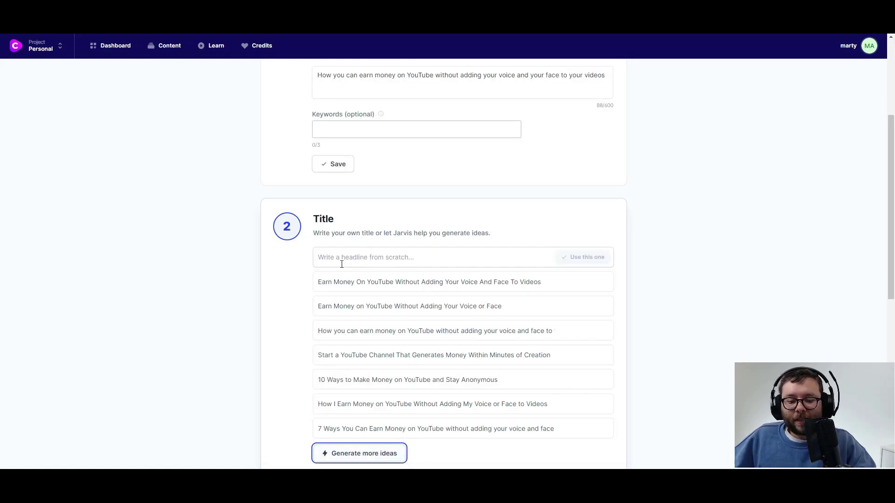
scroll(345, 275, down, 2)
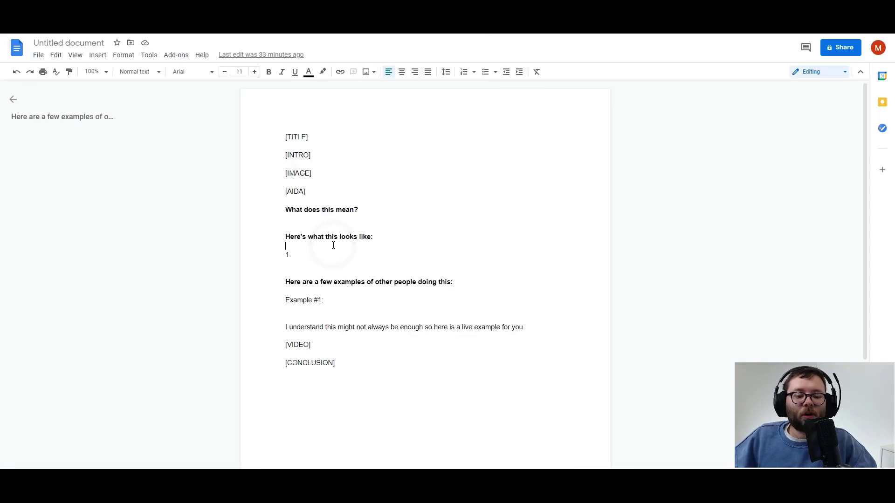
Paste the answer template into the Jarvis editor and move the generated intro over [INTRO].
key(ctrl+a)
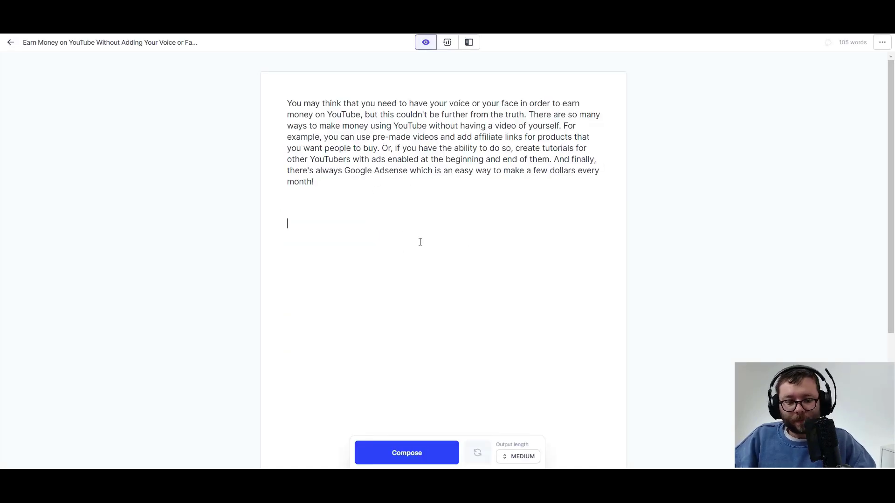
text([TITLE]  [INTRO]  [IMAGE]  [AIDA]  What does this mean?  Here's what this looks like:  1.  Here are a few examples of other people doing this:  Example #1:  I understand this might not always be enough so here is a live example for you  [VIDEO]  [CONCLUSION])
scroll(420, 238, up, 7)
drag(347, 182, 250, 104)
key(ctrl+c)
key(BackSpace)
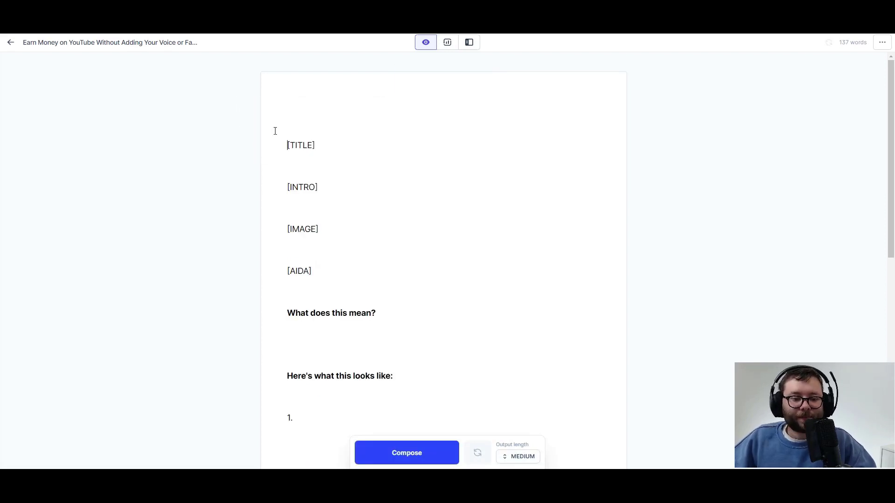
drag(360, 189, 268, 190)
key(ctrl+v)
Copy the saved title from Document settings and paste it over the [TITLE] placeholder.
click(819, 70)
click(881, 43)
click(825, 65)
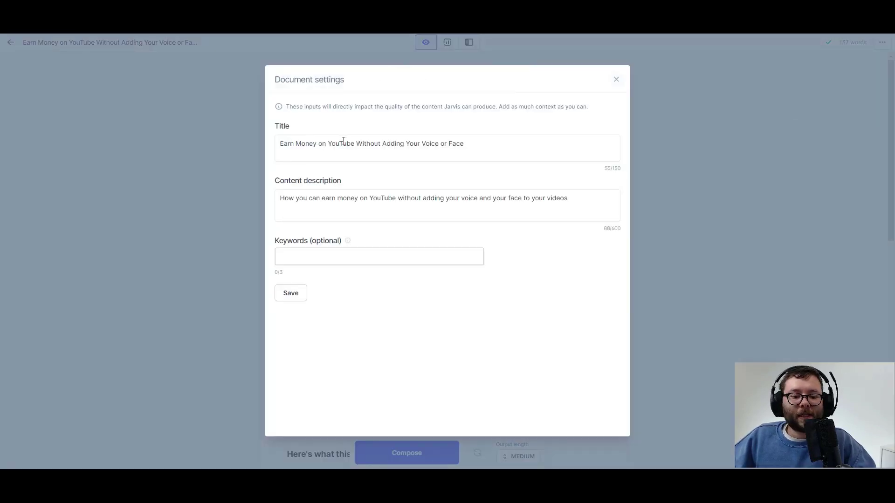
triple_click(538, 145)
key(ctrl+c)
click(617, 80)
drag(345, 142, 230, 140)
key(ctrl+v)
Format 'Earn Money on YouTube Without Adding Your Voice or Face' as H1, removing surrounding blank lines.
click(314, 170)
key(BackSpace)
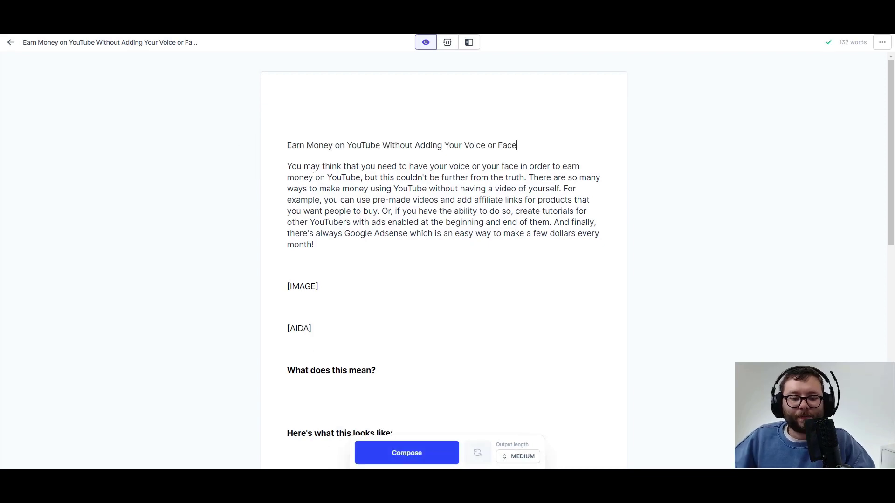
double_click(317, 146)
click(316, 145)
click(355, 116)
click(277, 152)
key(BackSpace)
key(BackSpace)
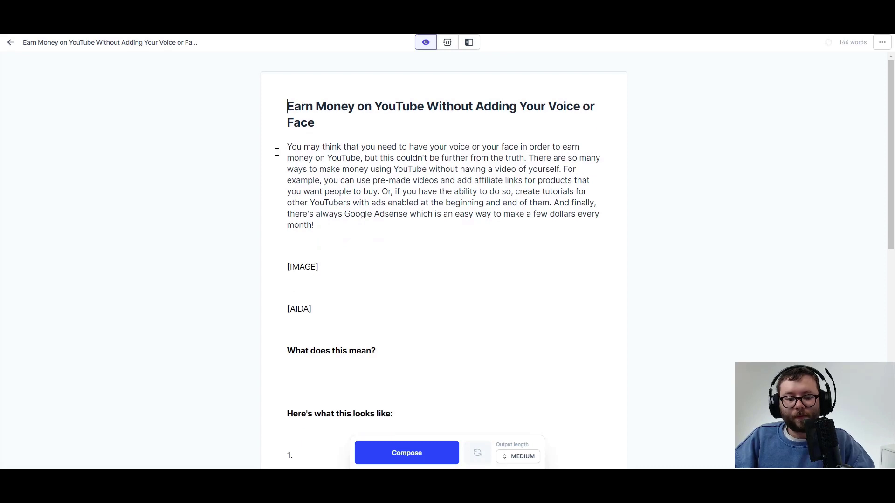
Remove the empty line above the [IMAGE] placeholder.
drag(325, 259, 251, 265)
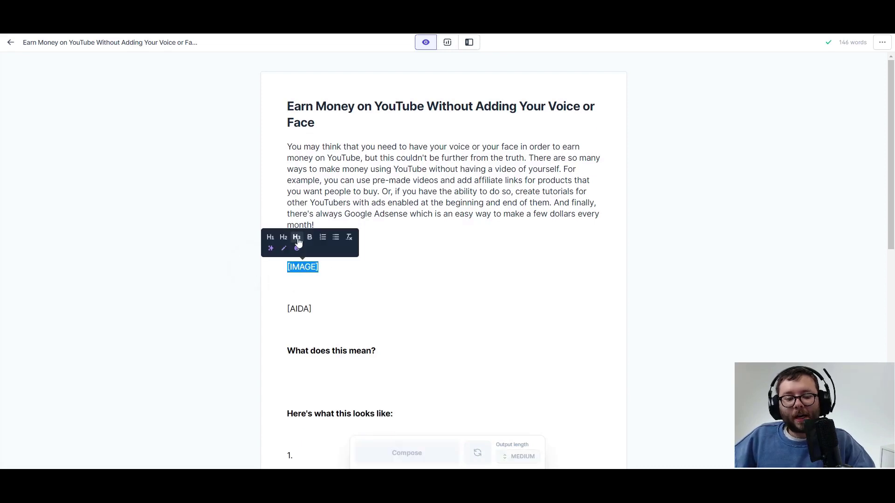
click(410, 266)
click(326, 251)
key(BackSpace)
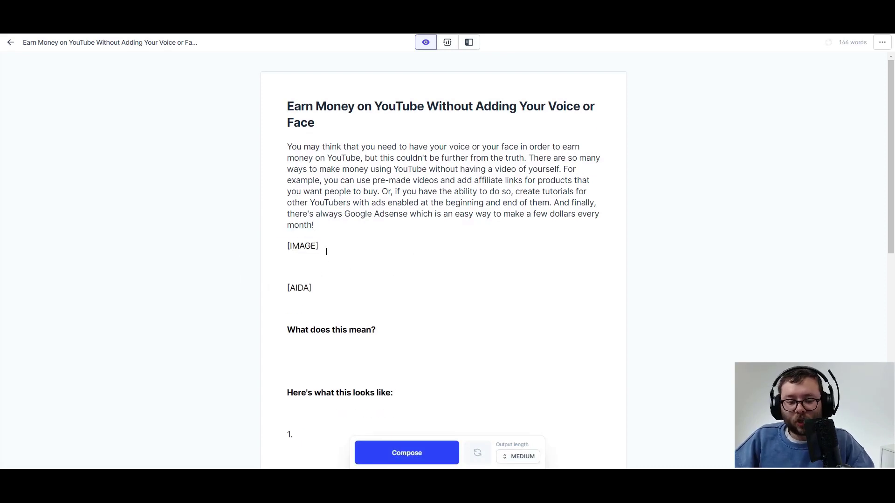
click(313, 290)
scroll(349, 261, down, 3)
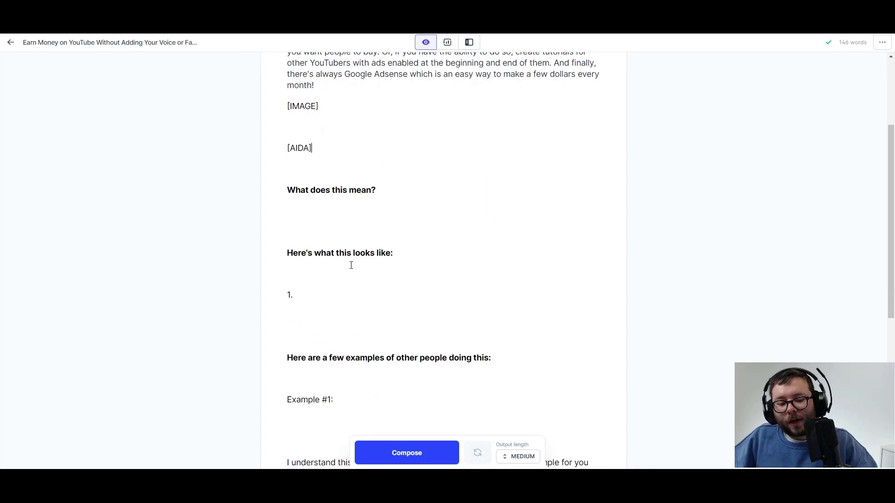
scroll(307, 222, up, 2)
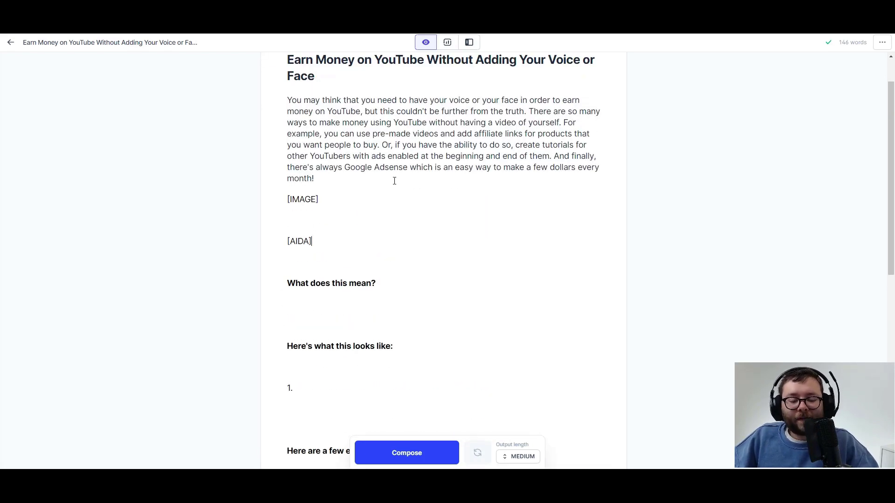
Paste the first AIDA output over [AIDA], ending with 'Keep reading to see how it works!'.
click(470, 43)
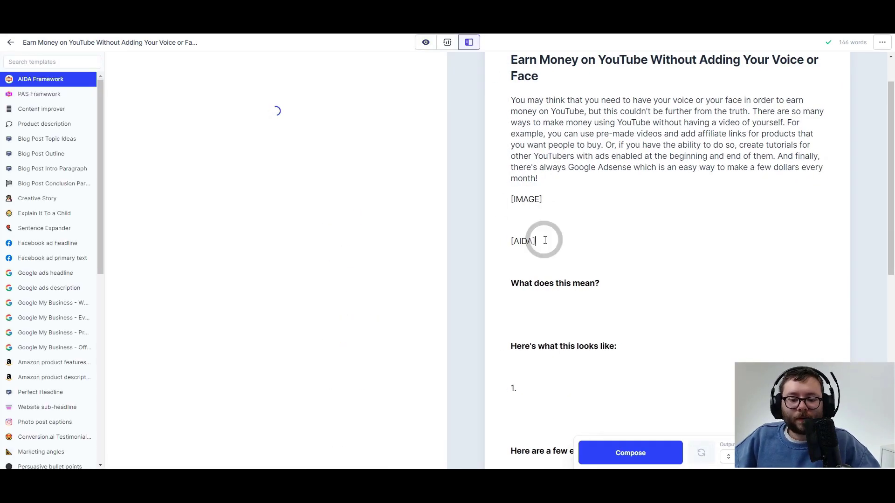
scroll(469, 127, up, 1)
triple_click(575, 107)
key(ctrl+c)
click(160, 169)
key(ctrl+a)
key(ctrl+v)
scroll(243, 256, down, 1)
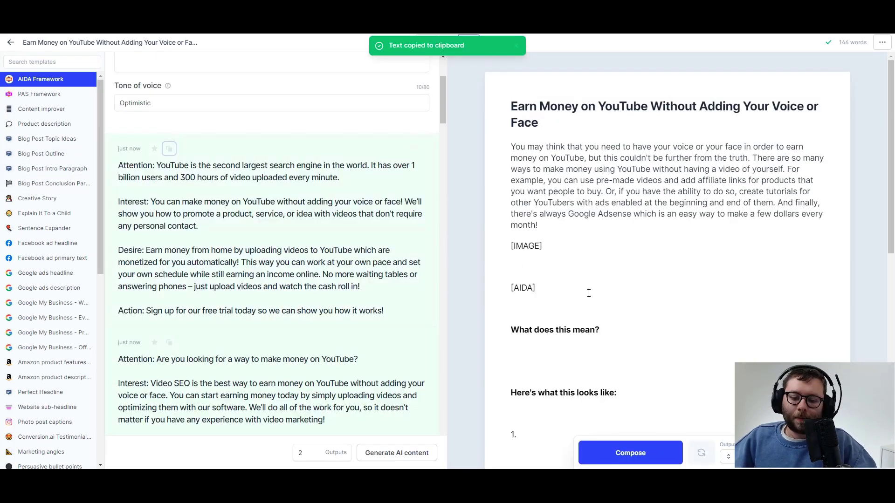
drag(537, 289, 483, 272)
key(ctrl+v)
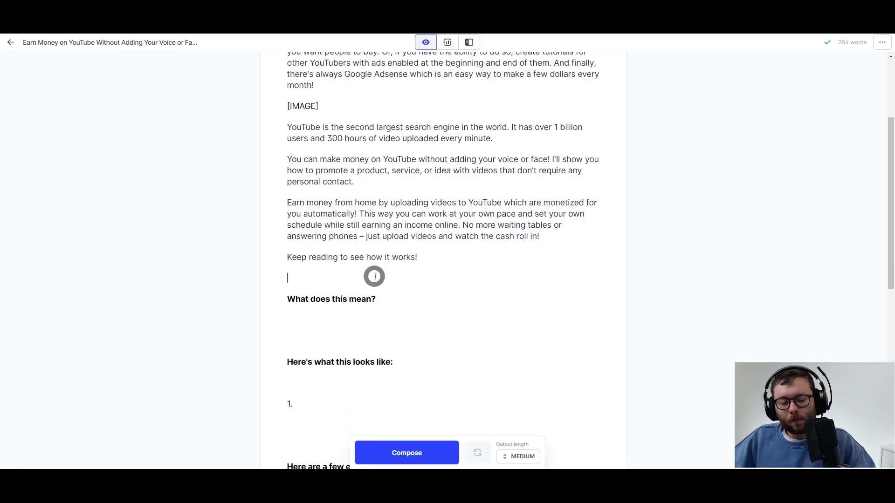
click(438, 325)
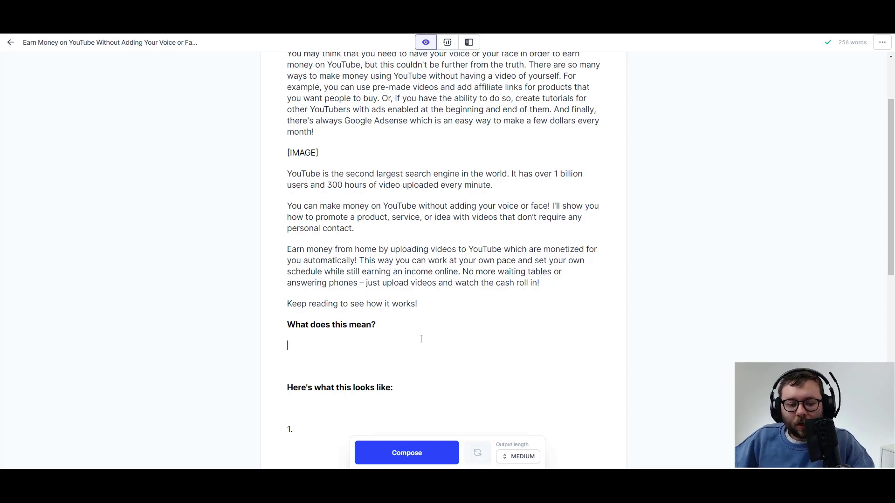
Type 'because' under 'What does this mean?' and let Jarvis compose the explanation.
scroll(421, 196, up, 2)
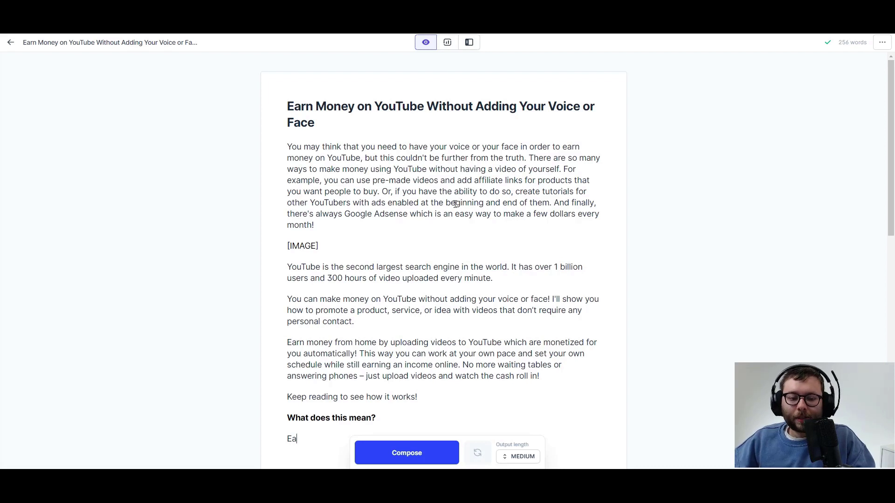
scroll(353, 236, down, 1)
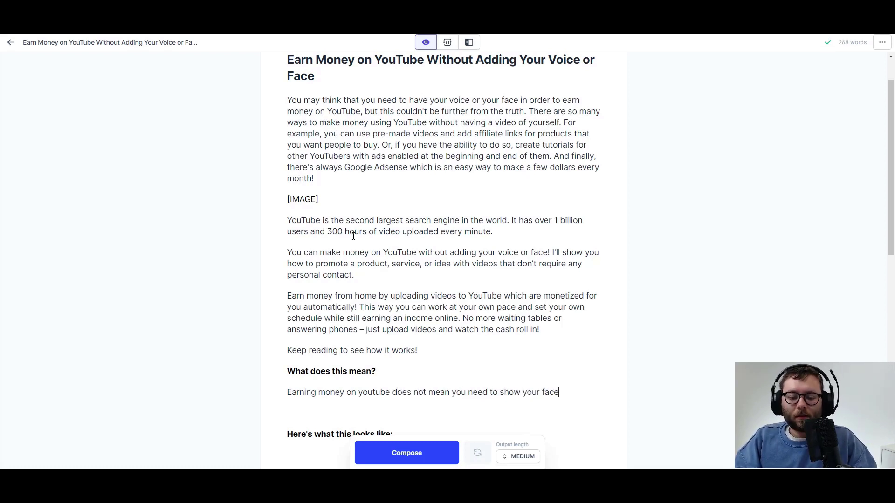
text(bec)
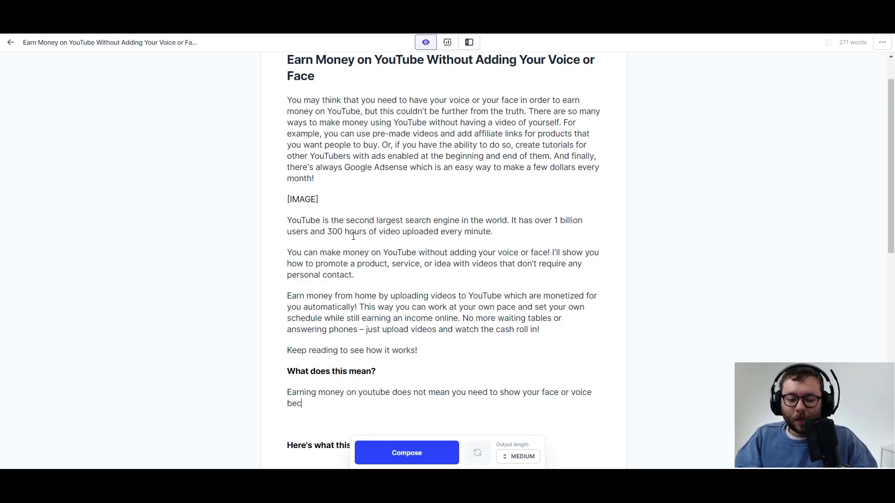
text(ause)
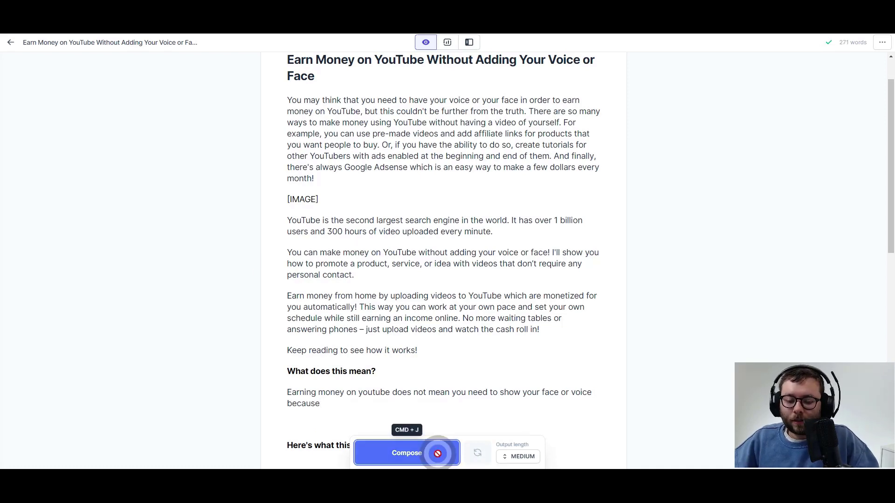
click(436, 453)
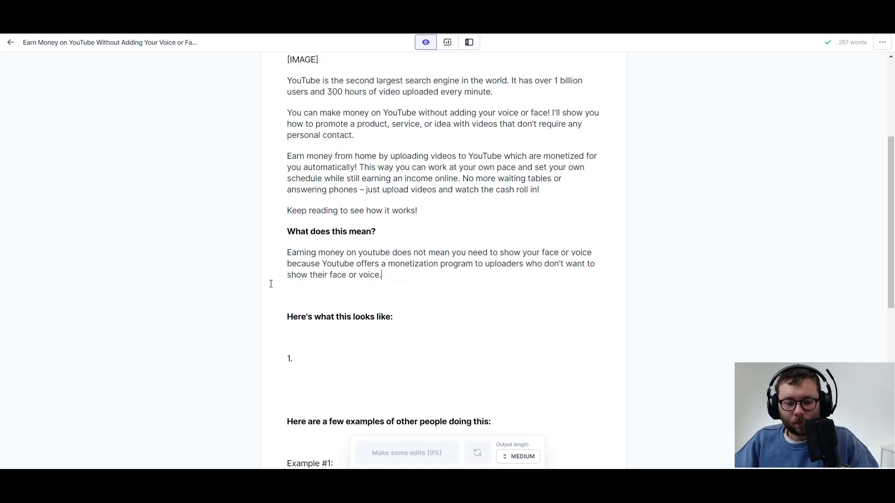
scroll(413, 318, down, 1)
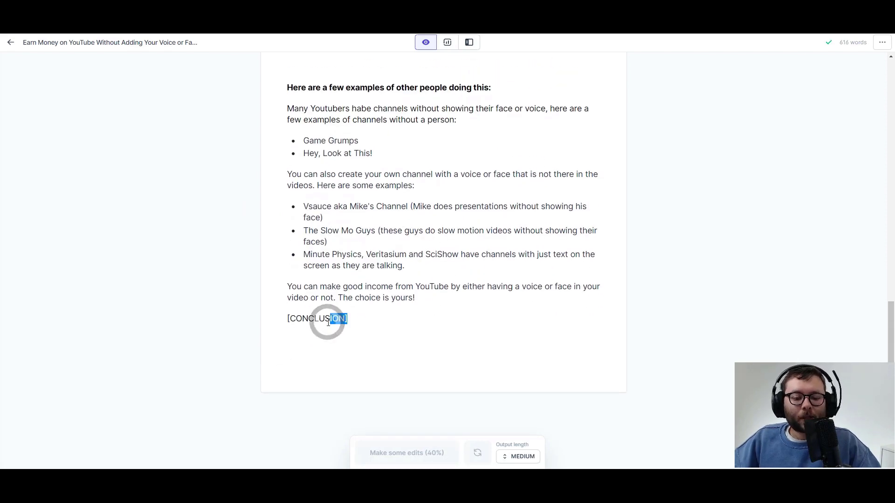
Select the article title and open the Blog Post Conclusion Paragraph template by searching 'conc'.
scroll(357, 307, up, 6)
scroll(357, 307, up, 11)
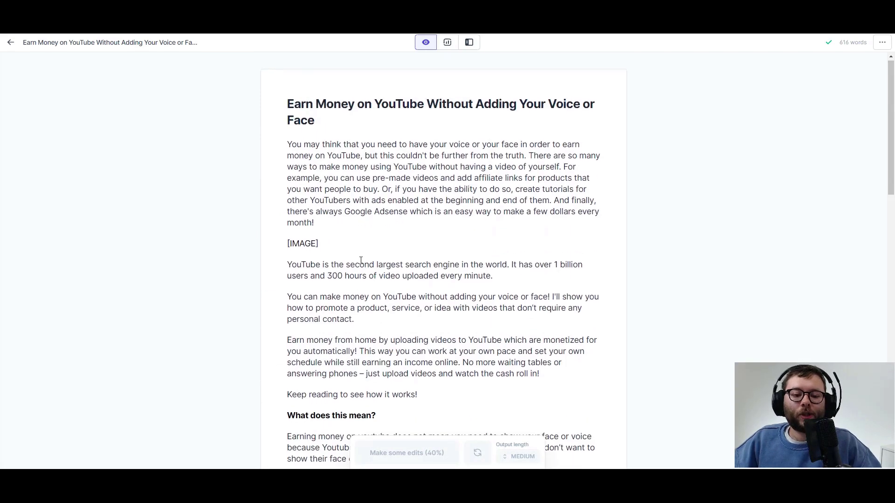
triple_click(407, 108)
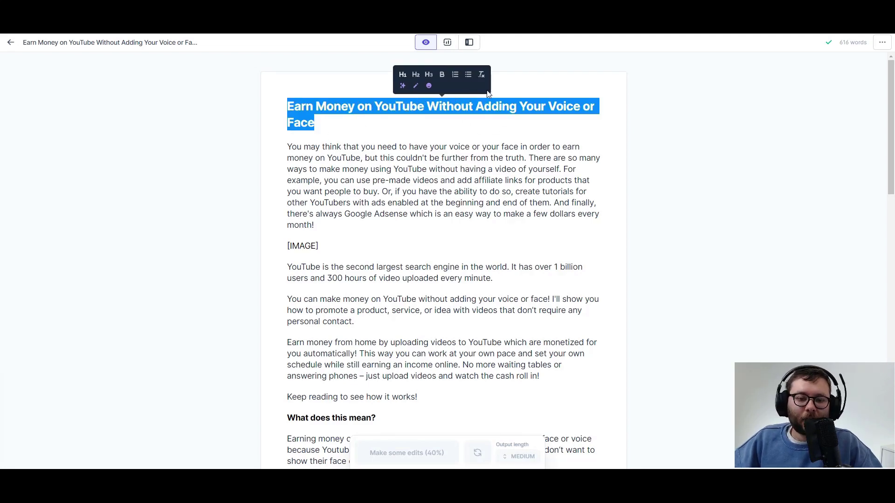
click(469, 42)
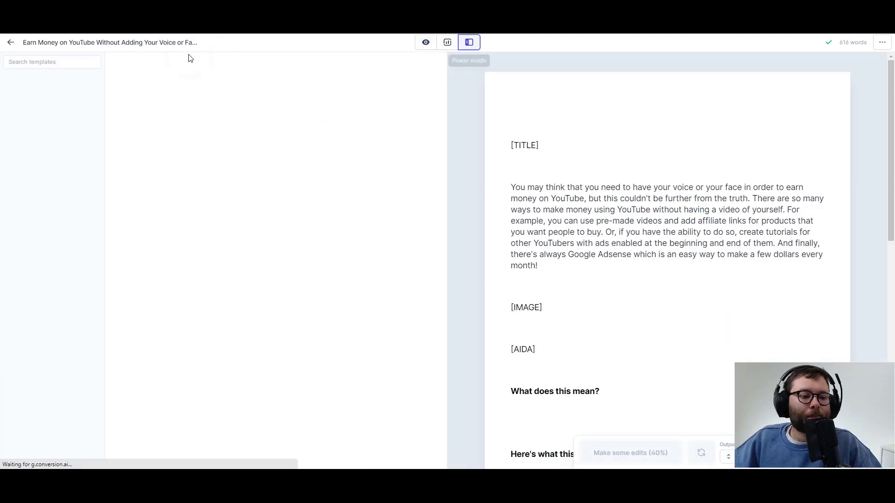
click(60, 66)
text(conc)
click(57, 77)
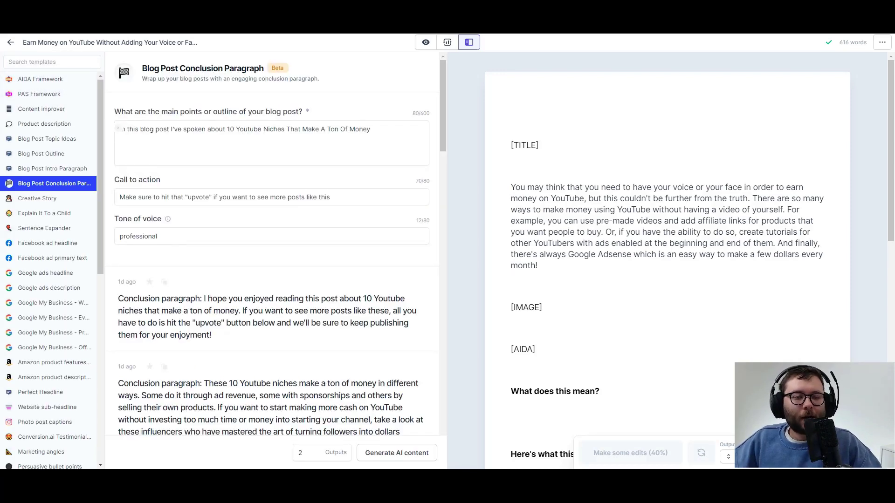
Paste the article title into the template outline, replacing the old topic, to generate the conclusion.
drag(118, 128, 154, 130)
click(185, 136)
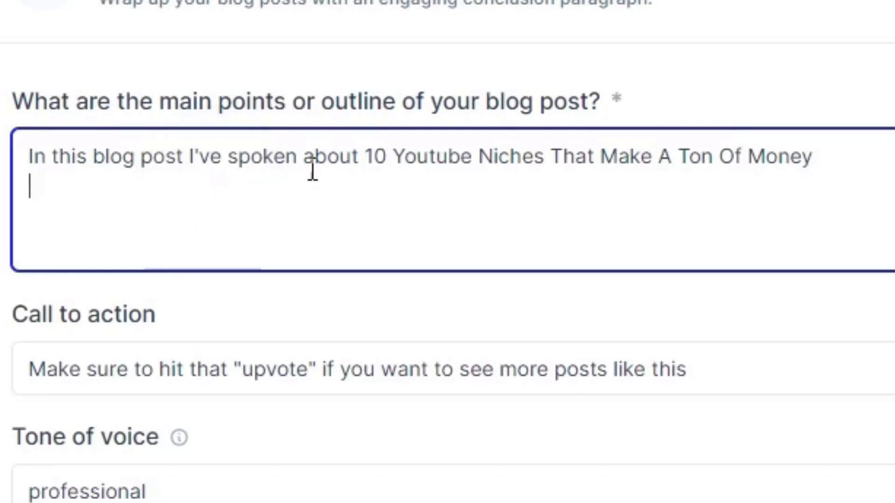
drag(366, 161, 813, 161)
key(ctrl+v)
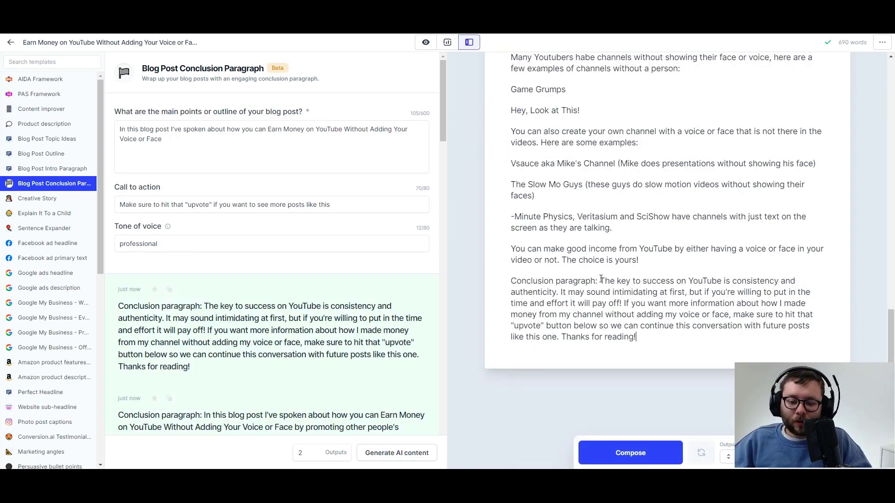
drag(601, 279, 511, 281)
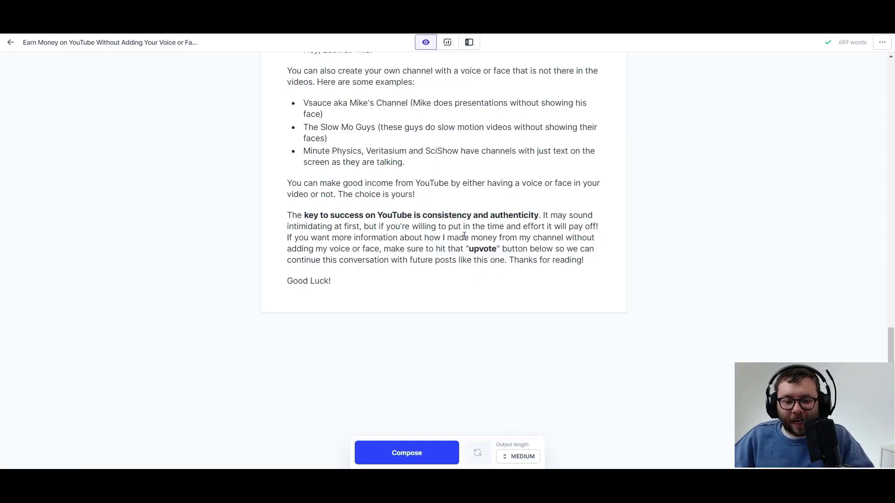
Post the article as the Quora answer on earning from YouTube without voice or face, minus [IMAGE].
scroll(466, 238, up, 10)
scroll(484, 258, up, 6)
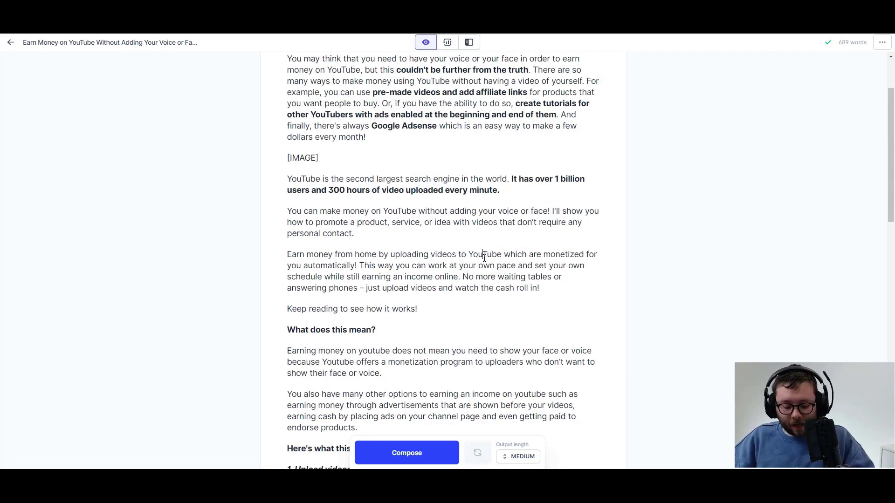
key(ctrl+a)
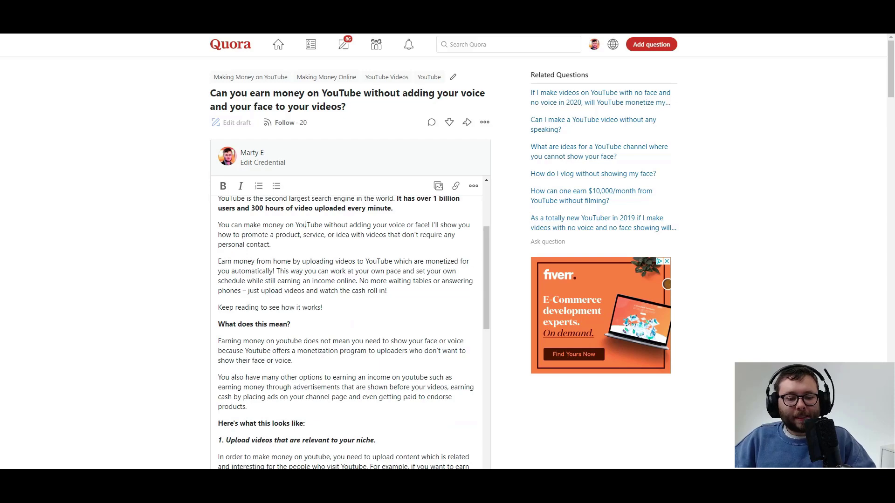
scroll(327, 276, up, 3)
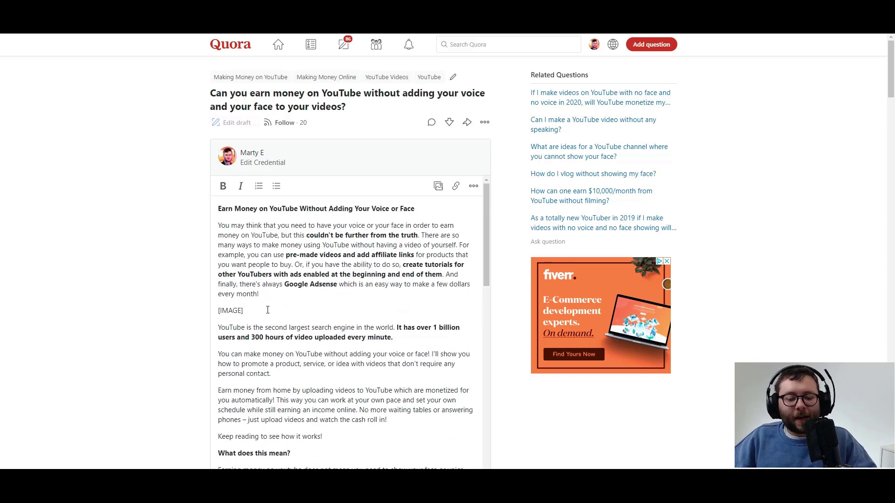
drag(267, 310, 216, 312)
click(438, 186)
key(Return)
click(469, 220)
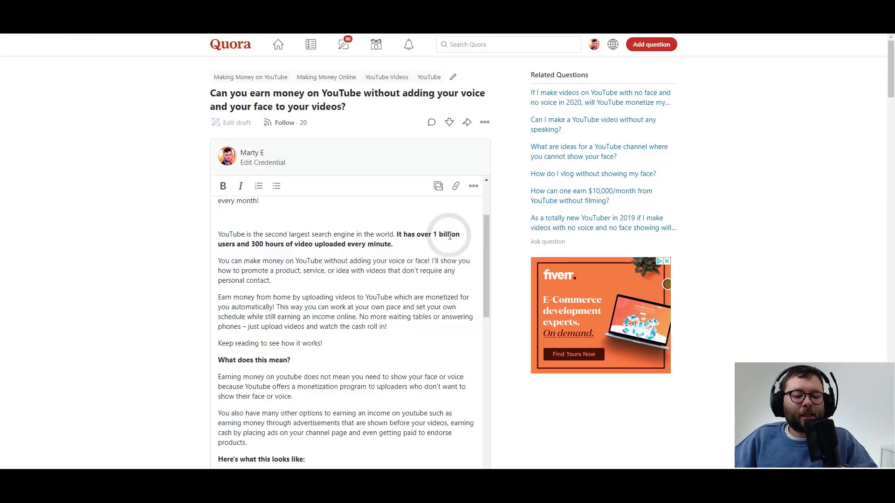
click(468, 224)
scroll(363, 290, down, 15)
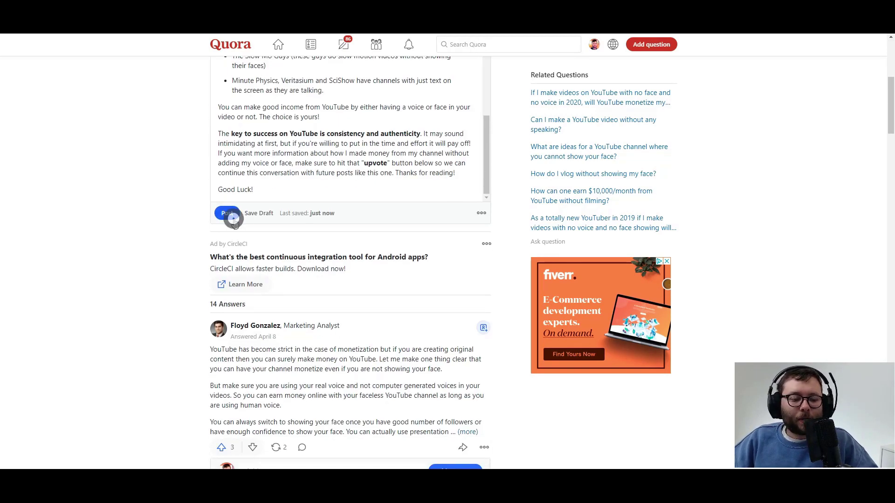
click(228, 214)
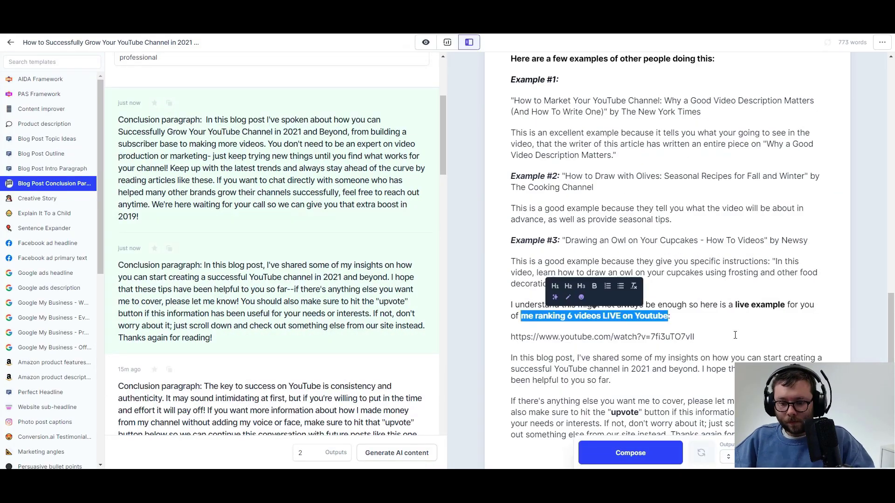
Preview the YouTube growth article in read-only mode and scroll through it.
click(425, 42)
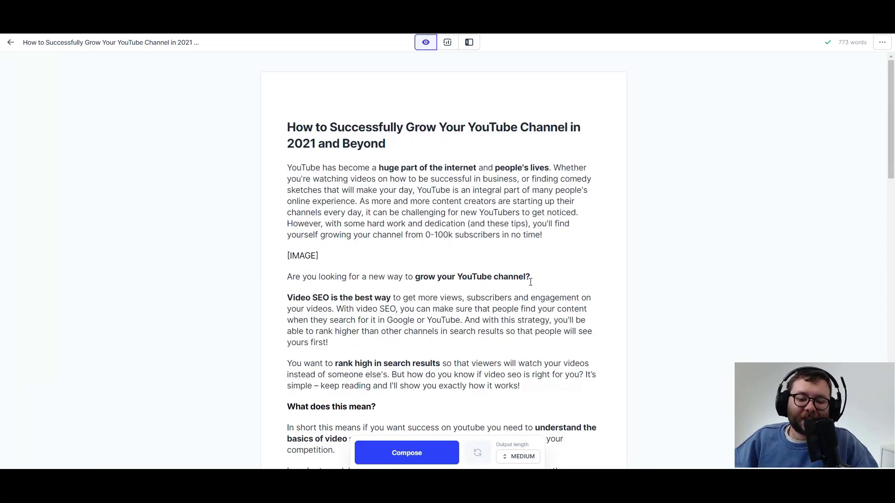
scroll(531, 282, down, 20)
scroll(507, 256, up, 5)
scroll(507, 256, up, 10)
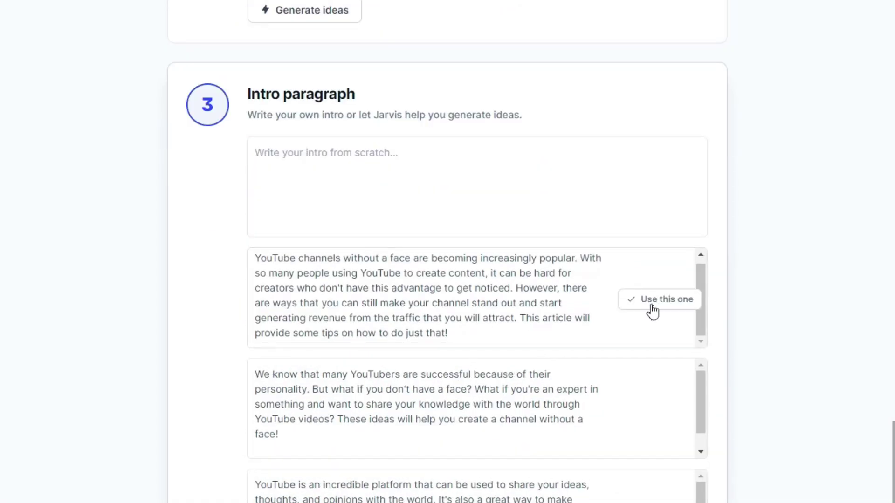
Use the first suggested intro and have Jarvis write the next section listing faceless channels.
click(654, 304)
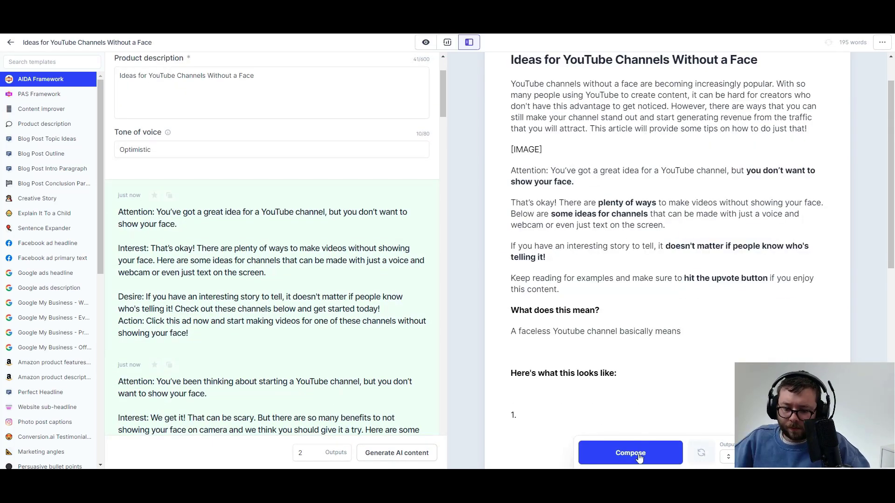
click(639, 459)
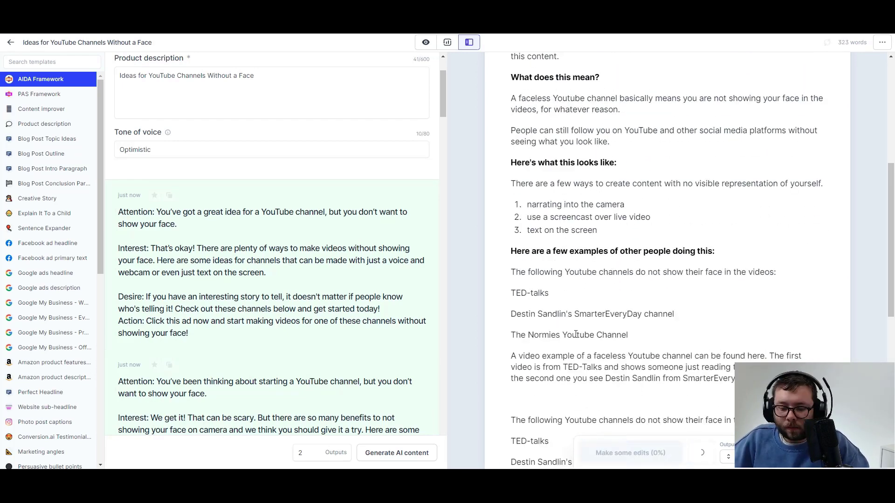
click(716, 316)
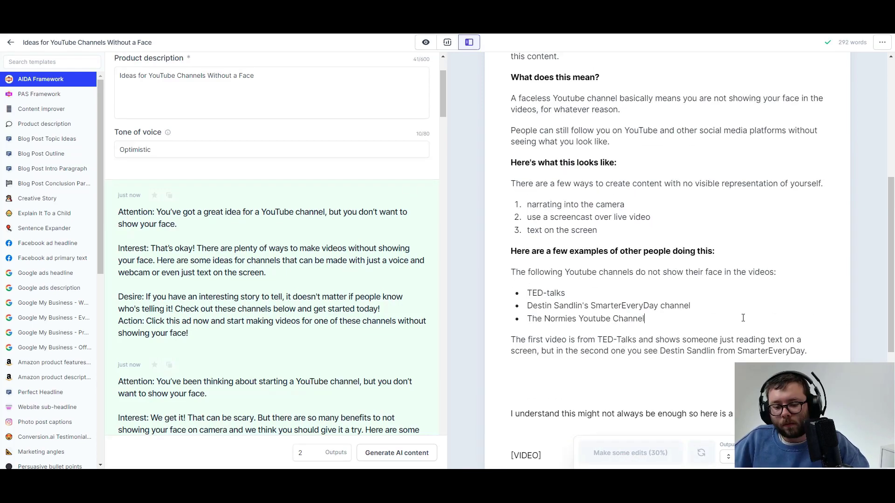
triple_click(717, 316)
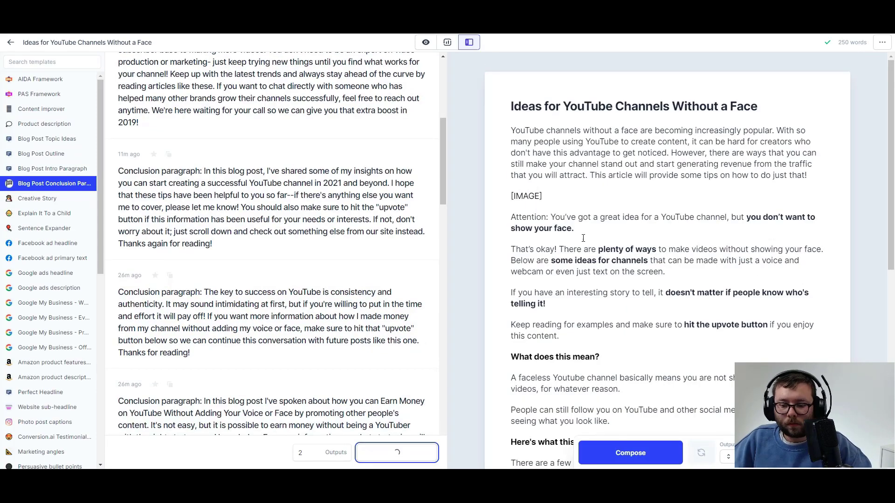
scroll(583, 238, down, 5)
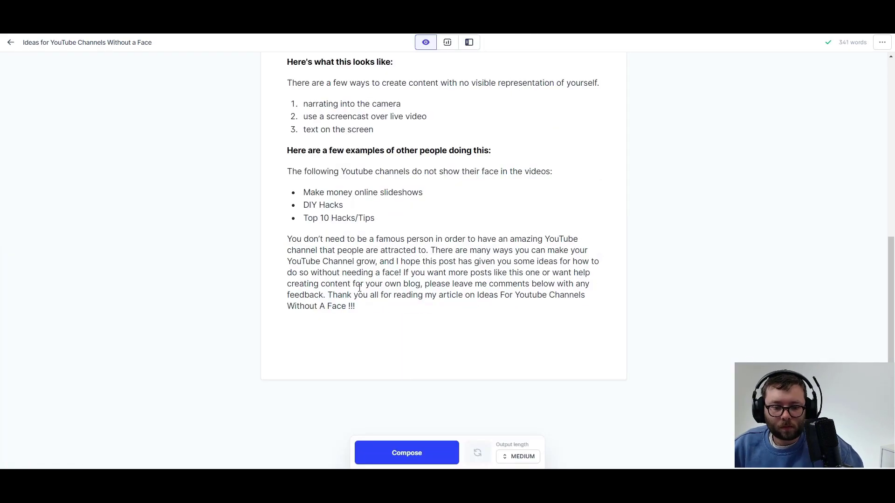
scroll(520, 323, up, 10)
Insert a generated conclusion into the faceless YouTube channels article.
click(517, 325)
click(522, 198)
scroll(522, 199, down, 5)
scroll(522, 199, up, 5)
scroll(528, 211, down, 2)
scroll(528, 211, down, 6)
click(443, 292)
scroll(444, 291, up, 8)
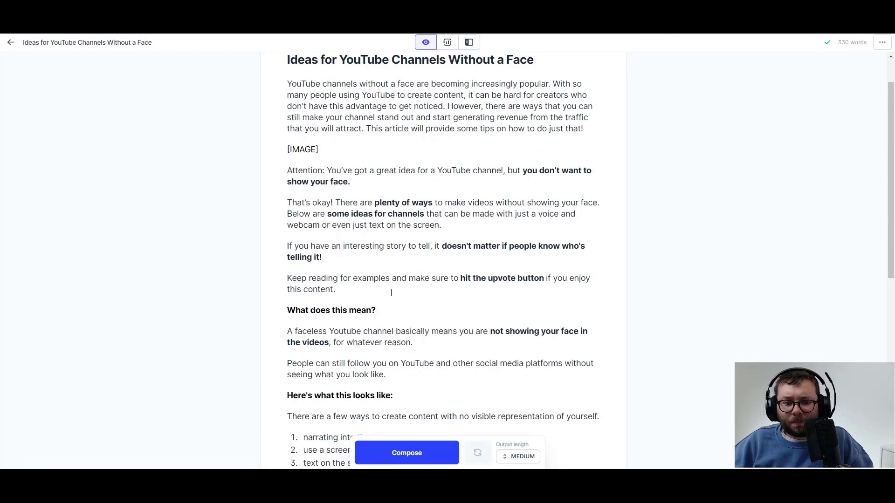
scroll(391, 293, up, 1)
drag(290, 107, 514, 107)
Select the whole faceless-channels article for copying to Quora.
click(475, 169)
scroll(485, 182, down, 3)
scroll(454, 212, up, 3)
click(453, 213)
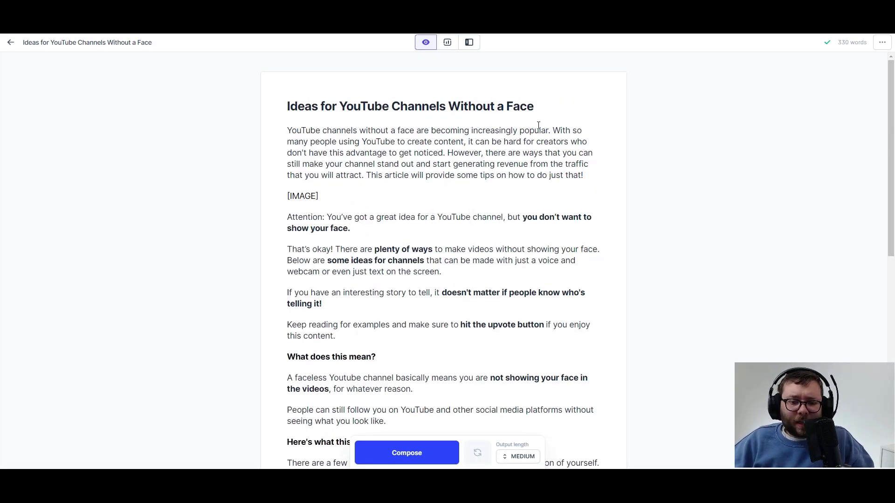
click(474, 183)
key(ctrl+a)
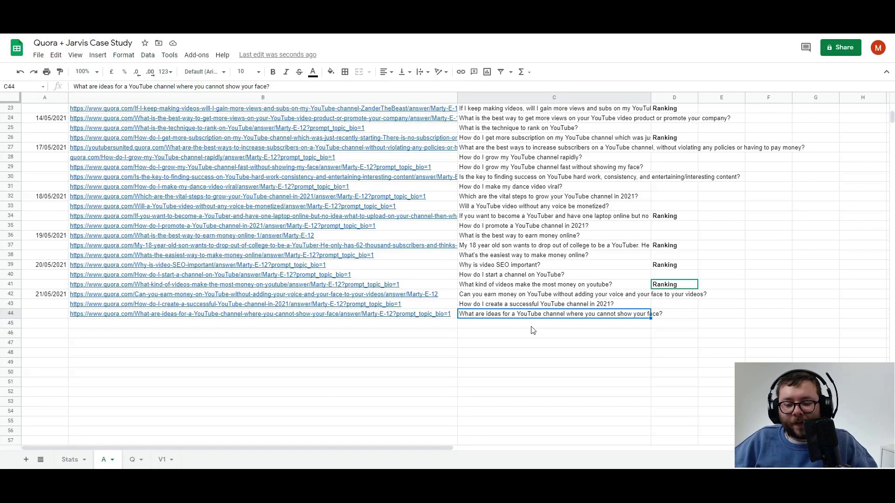
In the Google Sheets tracker, select the questions in cells C42 through C44.
click(531, 327)
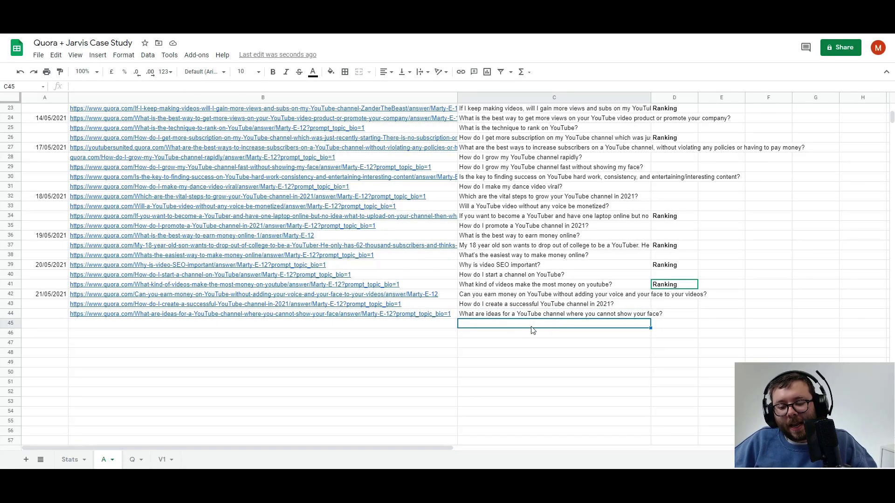
click(455, 295)
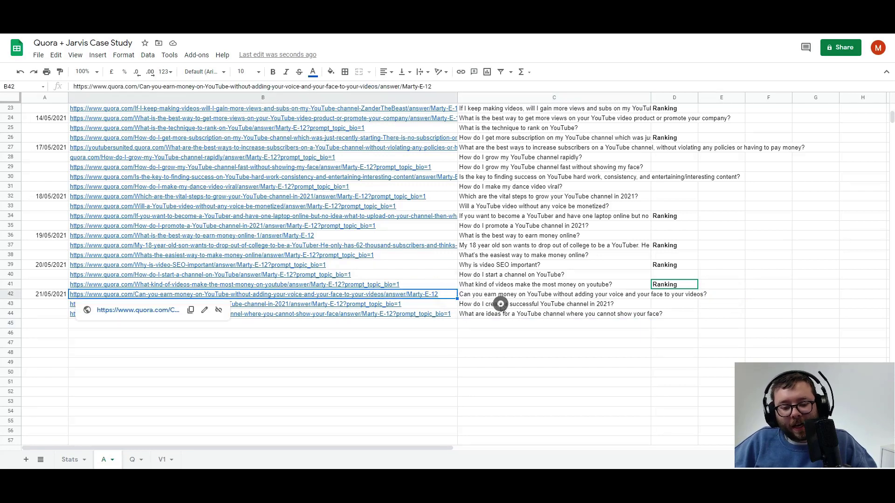
click(482, 306)
drag(465, 296, 469, 317)
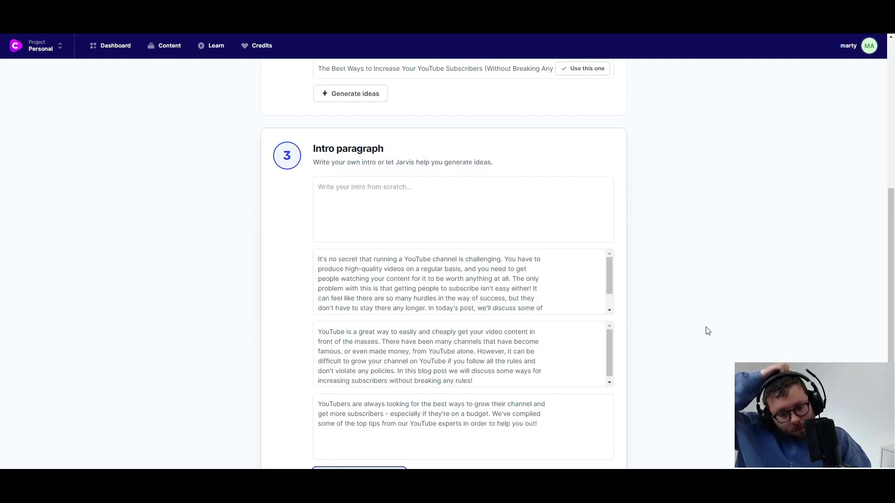
Scroll through Jarvis's generated title and intro options for the YouTube subscribers article.
scroll(318, 281, down, 2)
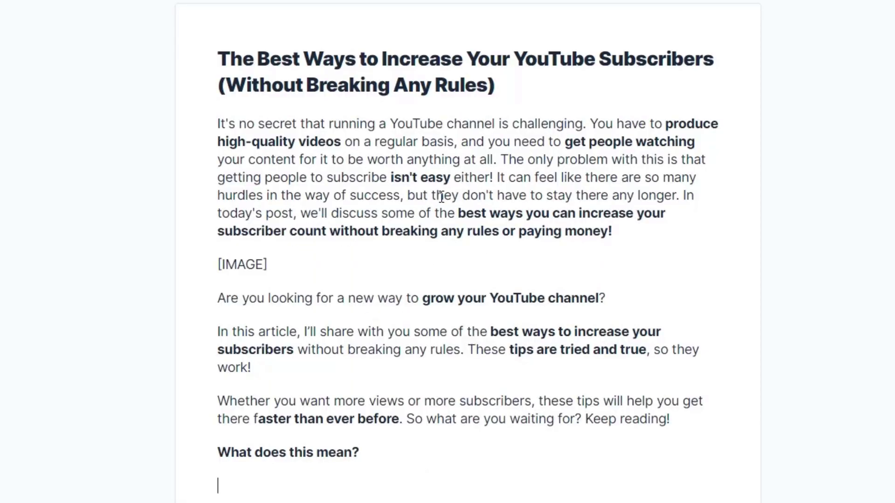
scroll(435, 164, down, 2)
scroll(548, 192, up, 2)
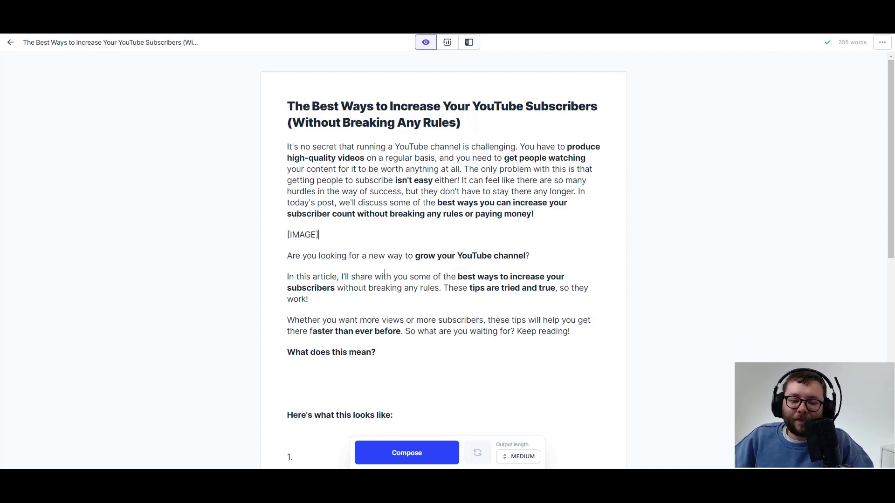
Type the opening explanation 'The act of growing your subscribers on…' and let Jarvis compose more.
scroll(393, 269, down, 4)
scroll(519, 386, up, 4)
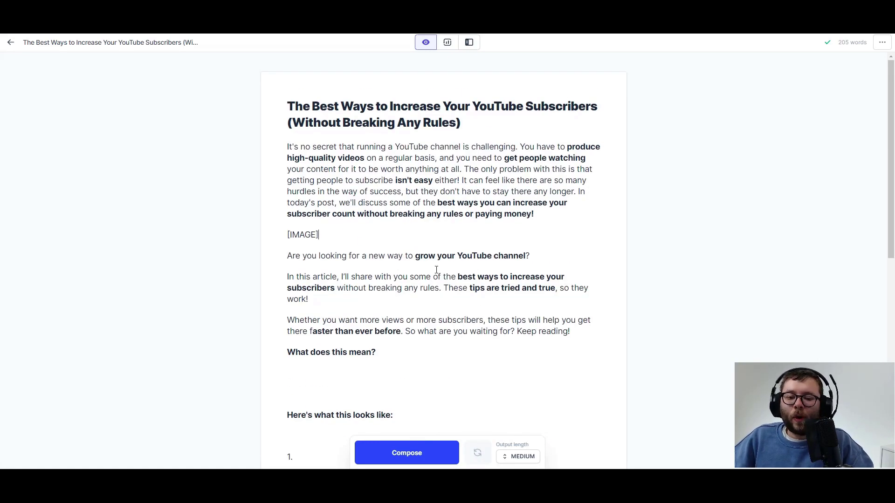
text(The act of growing your subscribers on)
key(ctrl+Return)
text(But, with the never ending change in society, rules can be easily broken so I'd suggest reading Youtubes policy so on content creators.)
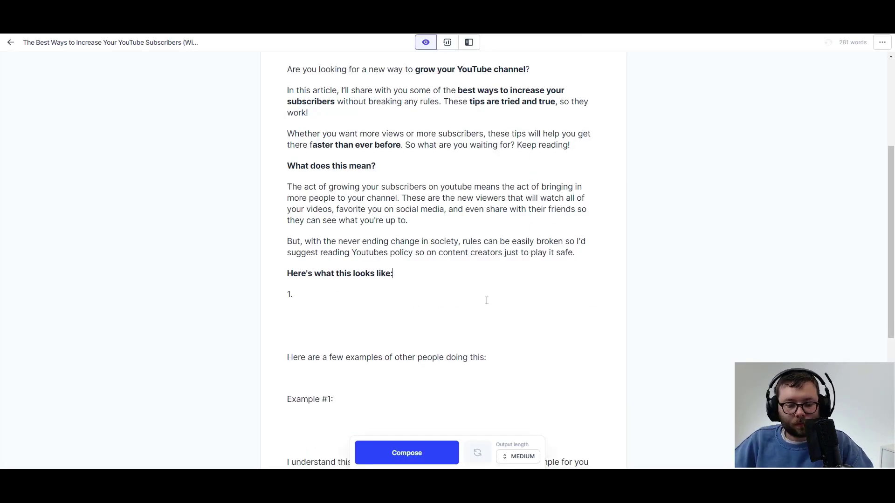
text(The typical youtube)
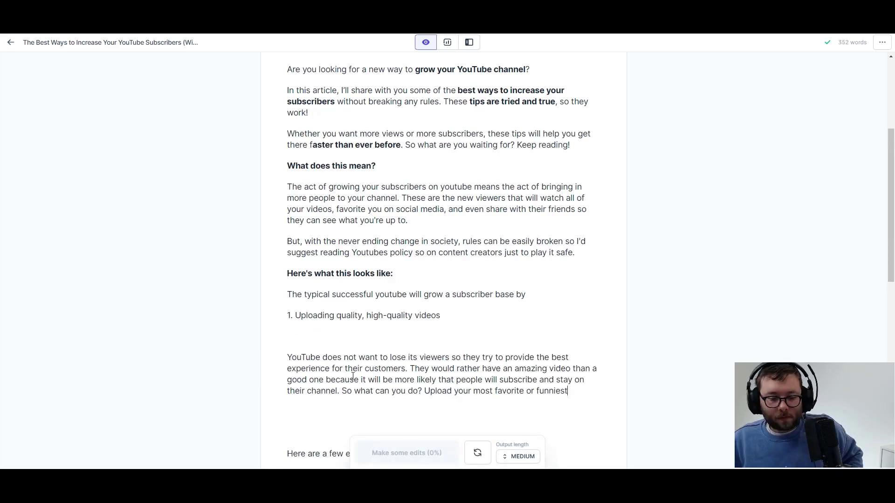
key(BackSpace)
Add tips 2–5 with AI-written paragraphs and bold-italicise the '5. Adding a link' heading.
text(2. Following YouTube policy)
key(super+j)
text(3. Engaging with youtube)
key(super+j)
text(4.)
click(382, 455)
text(5. Adding a link)
key(super+j)
key(BackSpace)
triple_click(304, 338)
key(super+b)
key(super+i)
Replace the placeholder examples with AI-written YouTuber examples and delete the leftover lines.
scroll(304, 336, down, 4)
text(Youtubers)
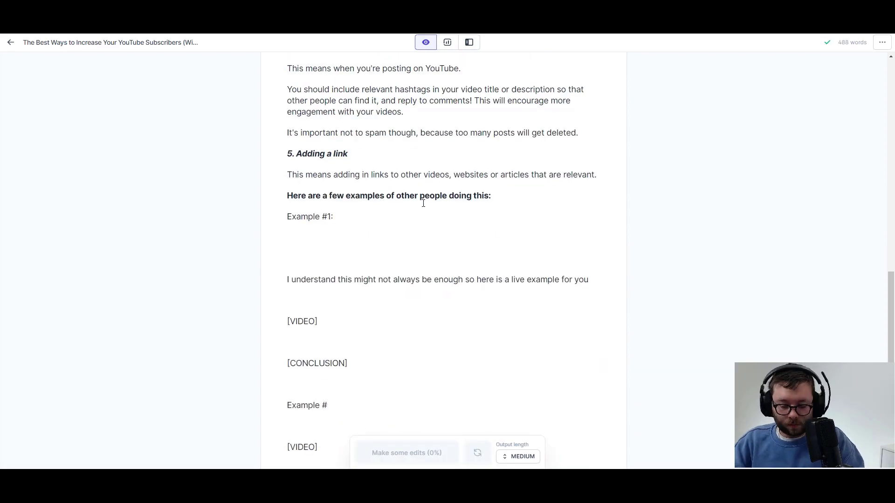
drag(280, 215, 421, 336)
key(super+j)
drag(286, 281, 318, 386)
key(BackSpace)
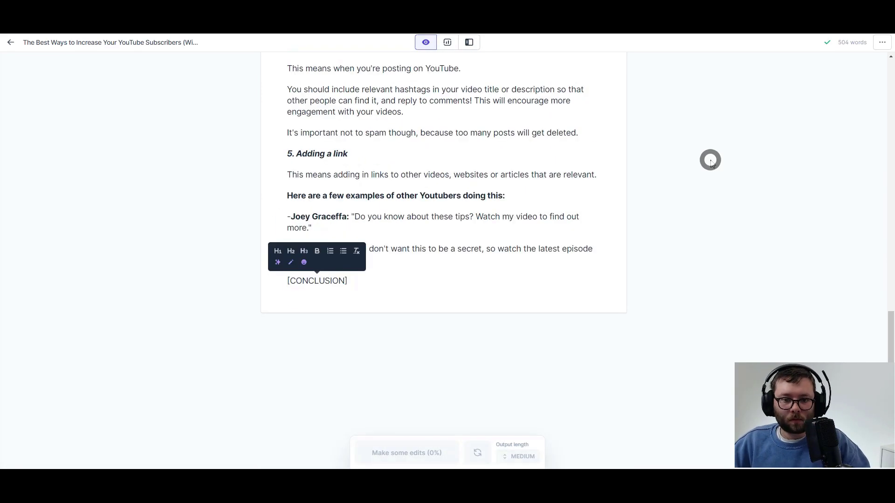
Insert a generated Blog Post Conclusion asking for upvotes and review the finished article.
click(469, 42)
click(52, 183)
click(397, 453)
click(345, 306)
click(425, 42)
scroll(489, 251, down, 8)
scroll(489, 251, down, 4)
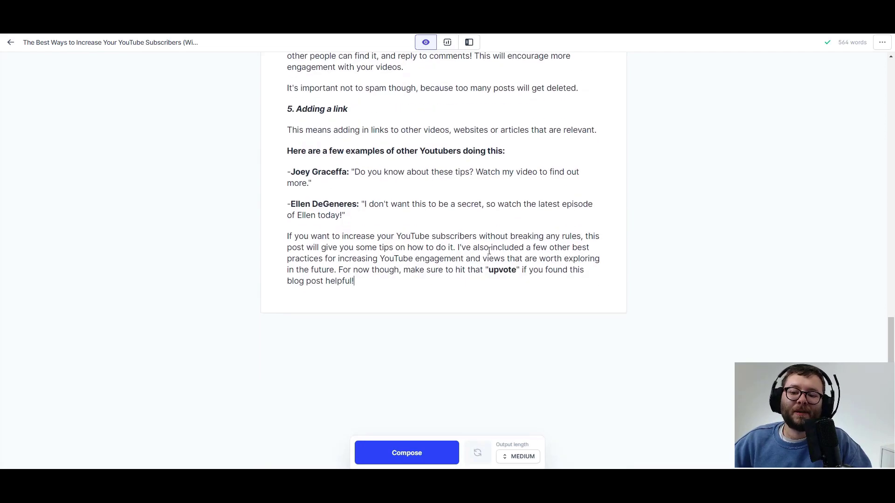
scroll(489, 251, up, 15)
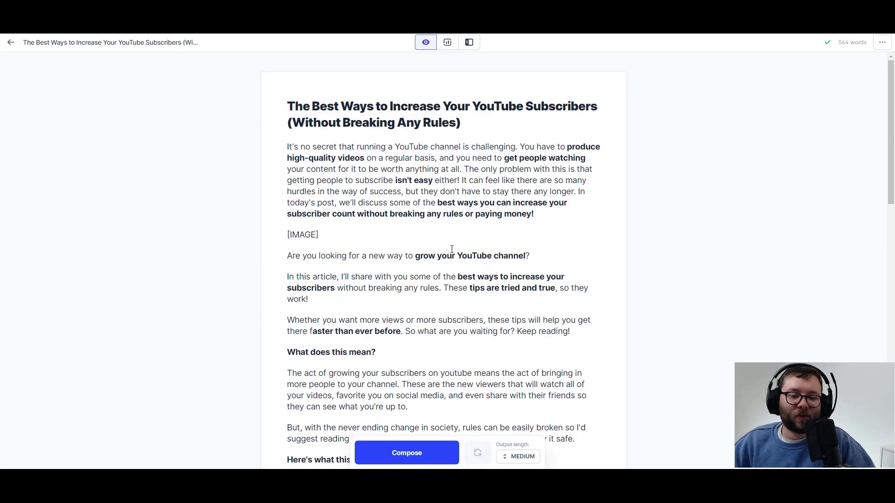
Paste the subscribers article as the answer to the Quora question on growing subscribers within policy.
key(ctrl+a)
key(ctrl+Tab)
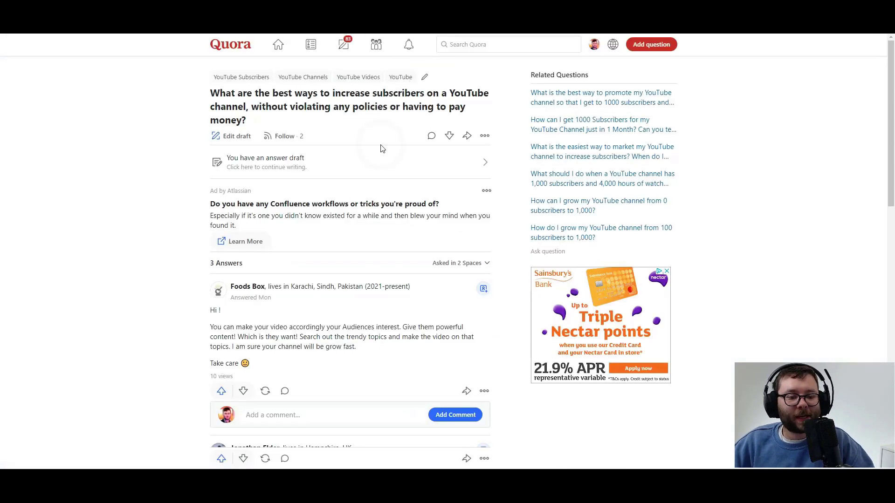
click(280, 158)
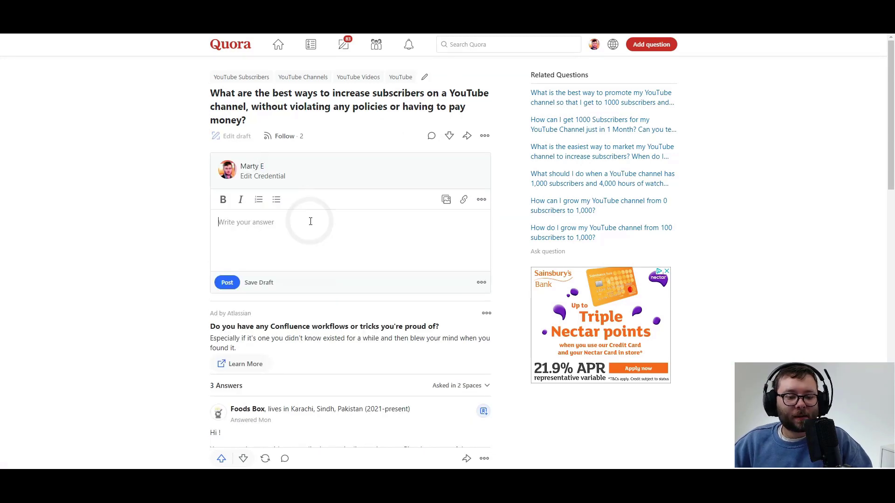
key(ctrl+v)
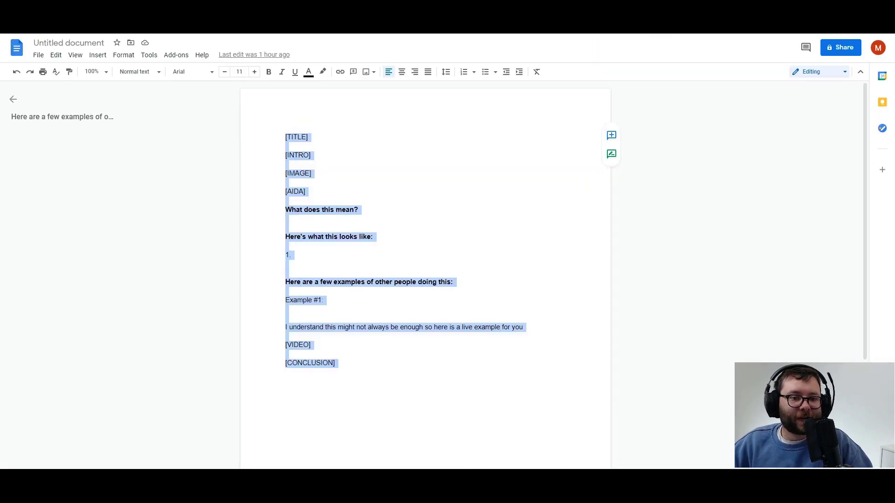
key(ctrl+Tab)
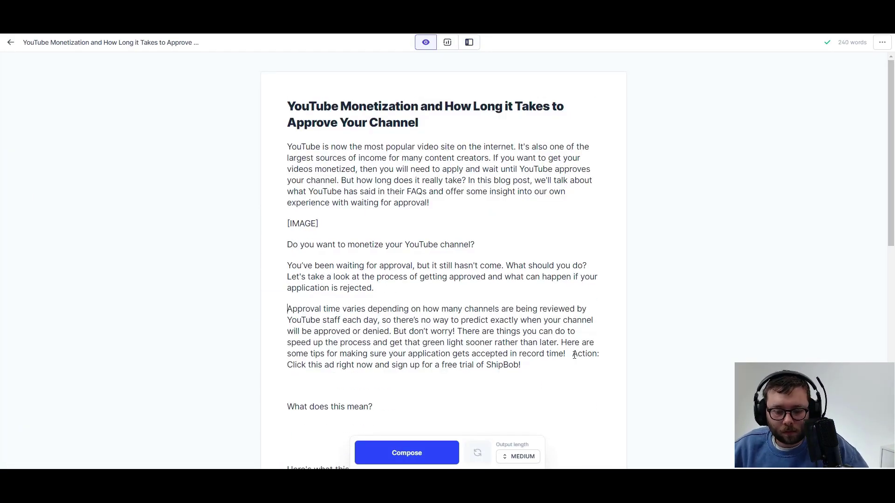
Start typing 'The You' under a monetization article heading and select a phrase to bold.
text(The You)
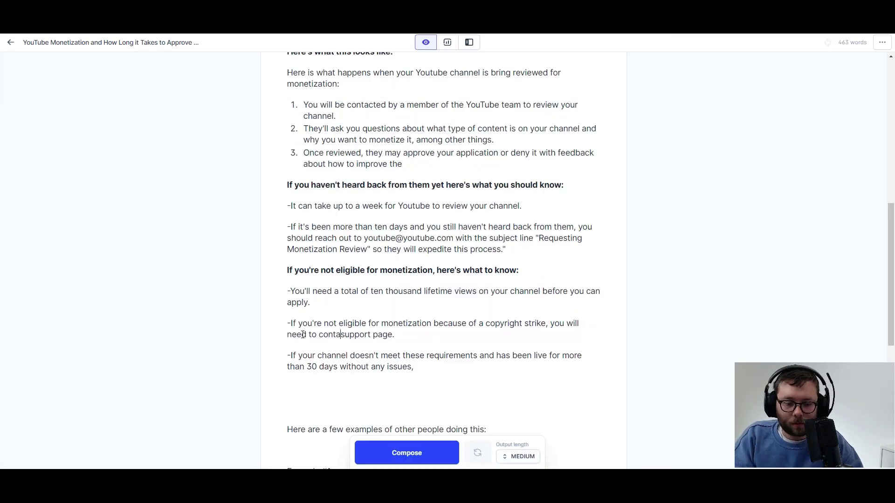
scroll(486, 295, up, 15)
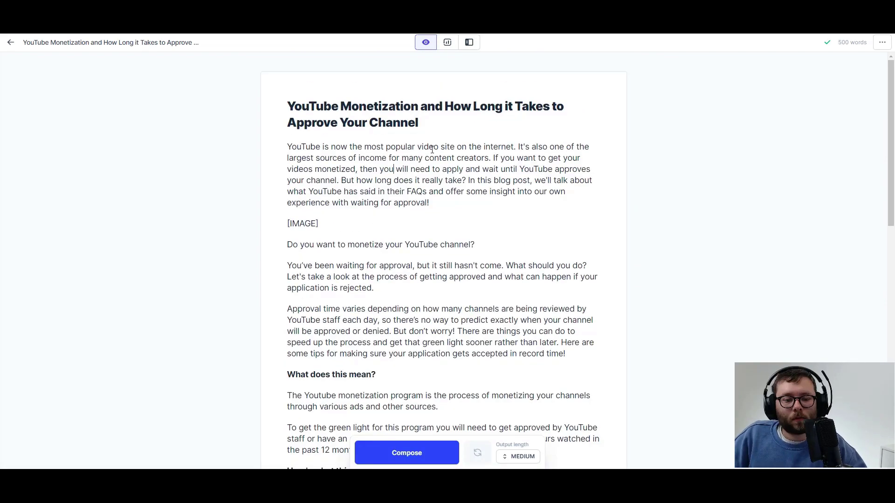
scroll(513, 187, down, 3)
drag(580, 216, 423, 216)
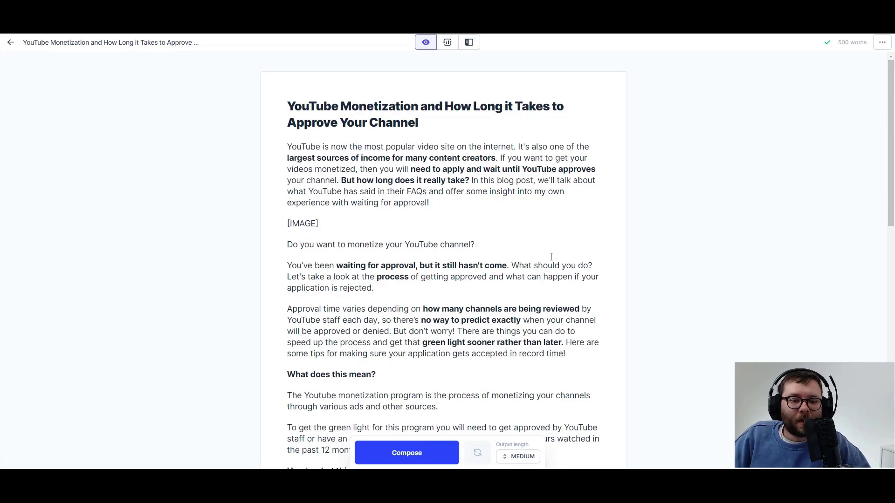